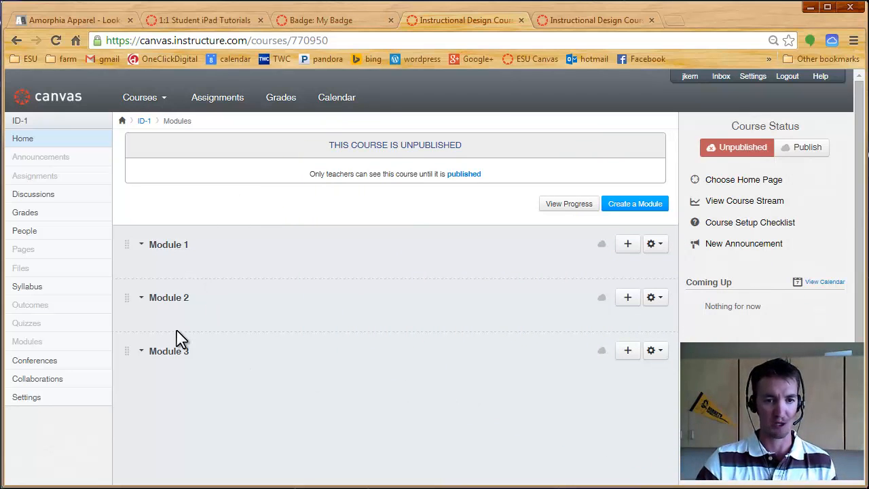
- Create a new course module named Module 4
{"action": "left_click", "coordinate": [635, 205]}
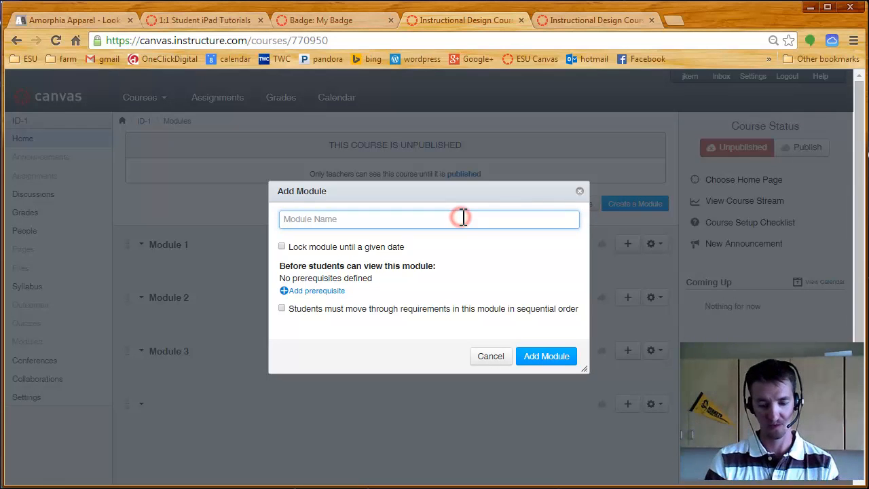
{"action": "type", "text": "Module 4"}
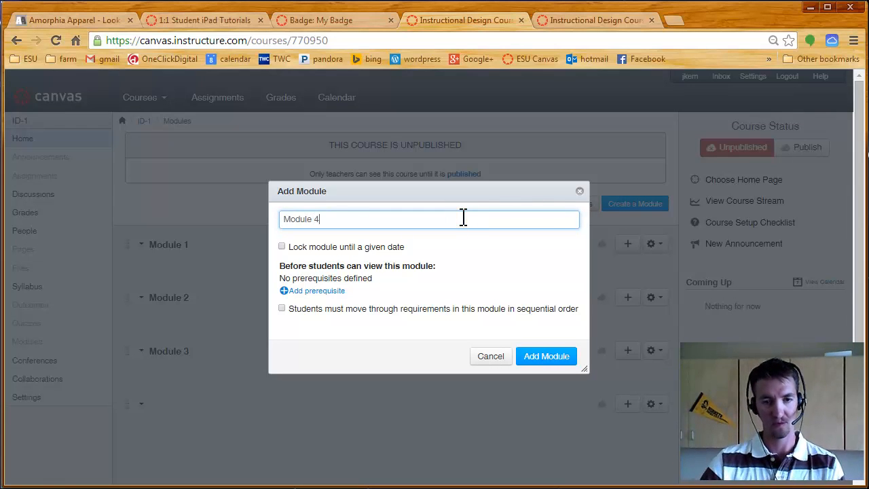
{"action": "left_click", "coordinate": [560, 356]}
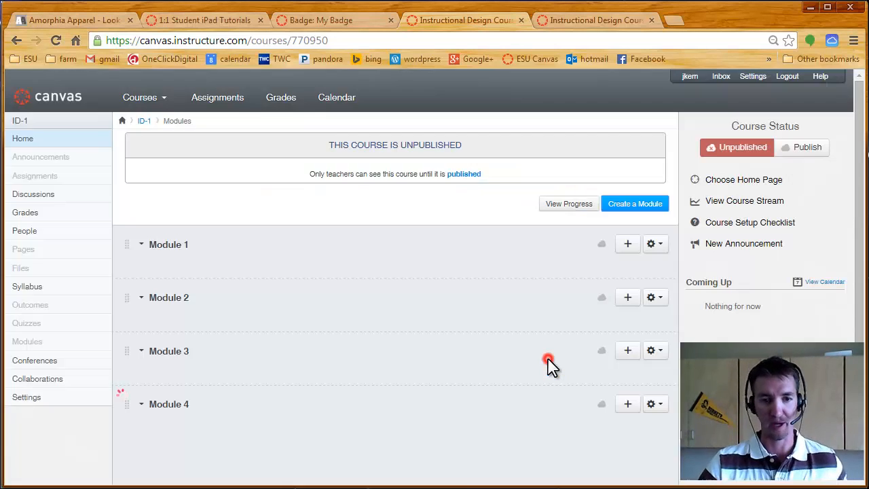
- Start adding an External Tool item to Module 1 and choose Canvabadges as the tool
{"action": "left_click", "coordinate": [627, 246]}
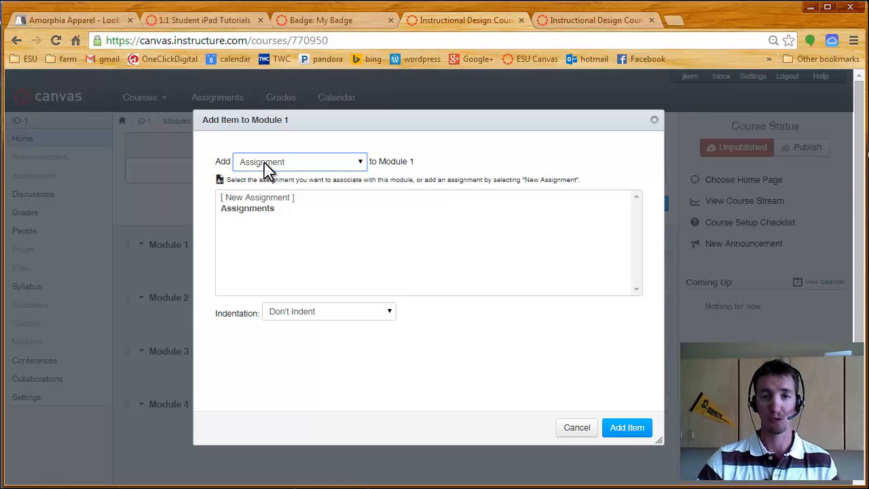
{"action": "left_click", "coordinate": [360, 166]}
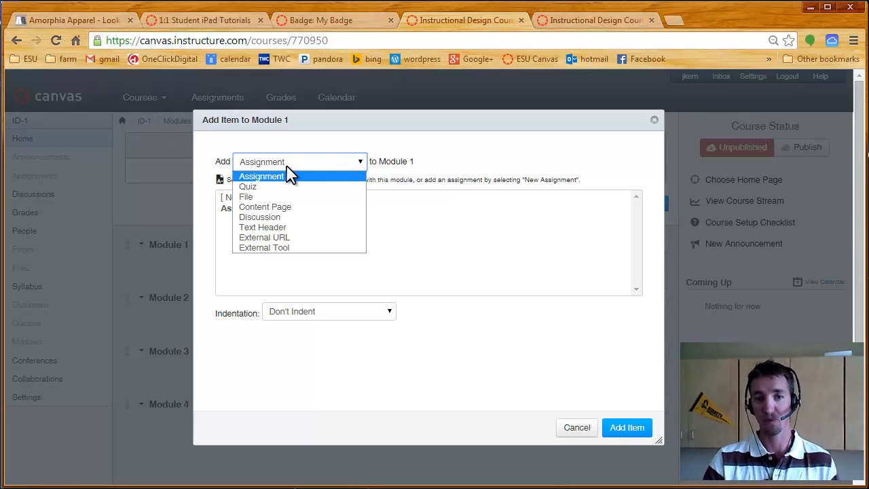
{"action": "left_click", "coordinate": [288, 254]}
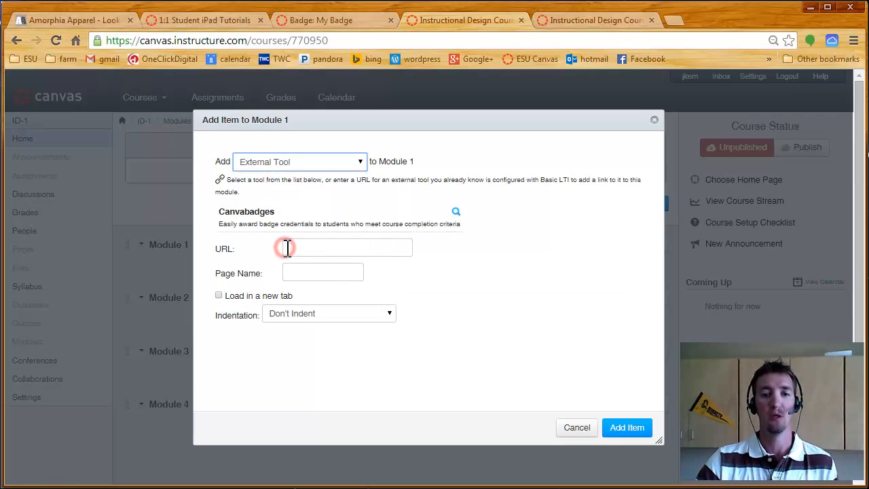
{"action": "left_click", "coordinate": [239, 222]}
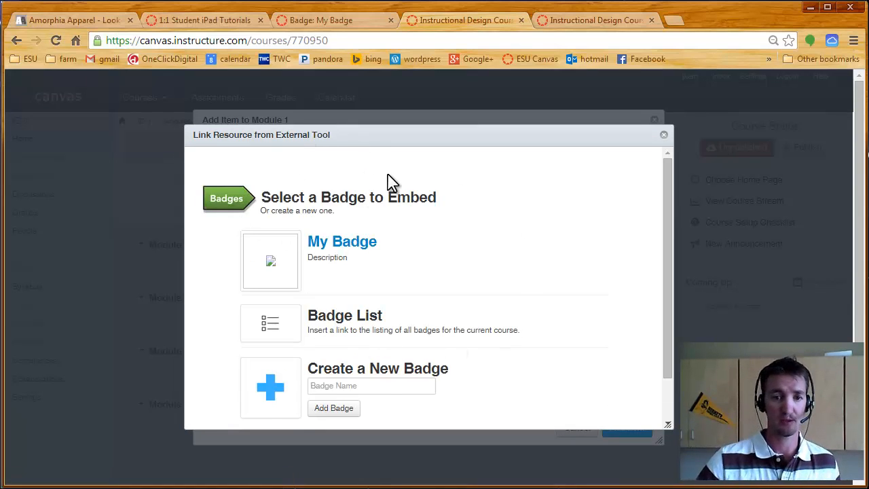
- Create a new badge named New Badge and add it as an item to Module 1
{"action": "scroll", "coordinate": [477, 271], "scroll_direction": "down", "scroll_amount": 2}
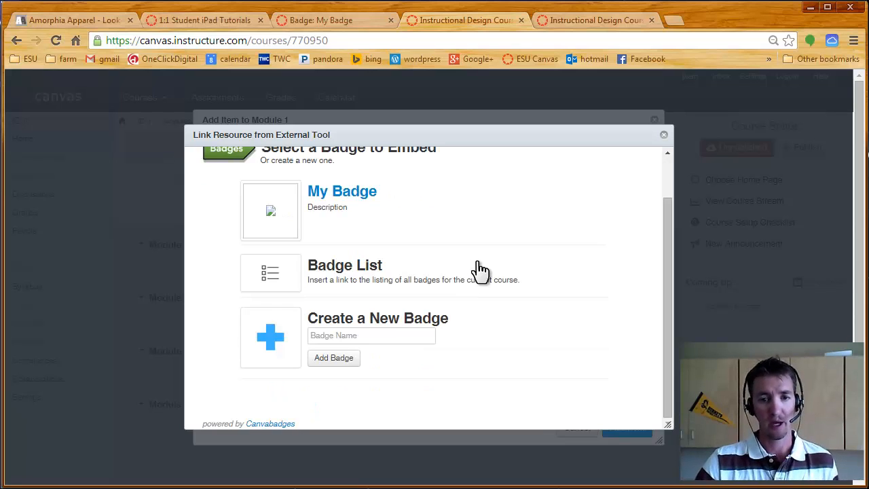
{"action": "scroll", "coordinate": [500, 252], "scroll_direction": "up", "scroll_amount": 2}
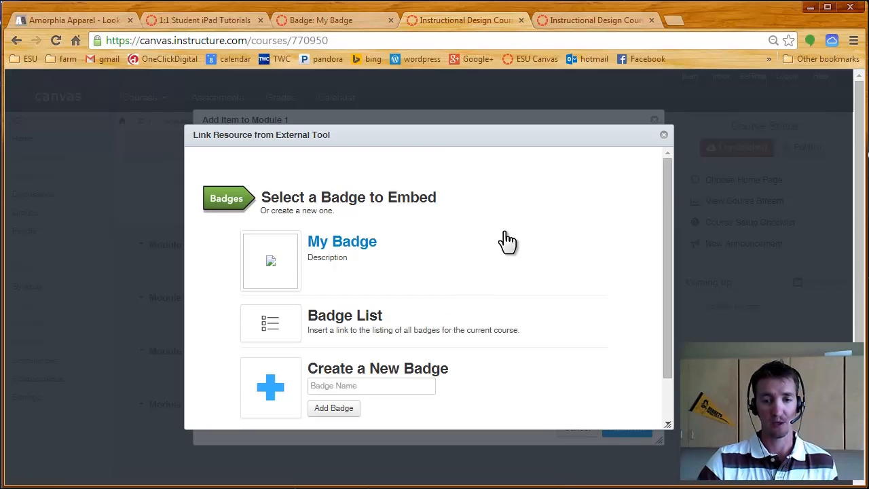
{"action": "scroll", "coordinate": [507, 241], "scroll_direction": "down", "scroll_amount": 2}
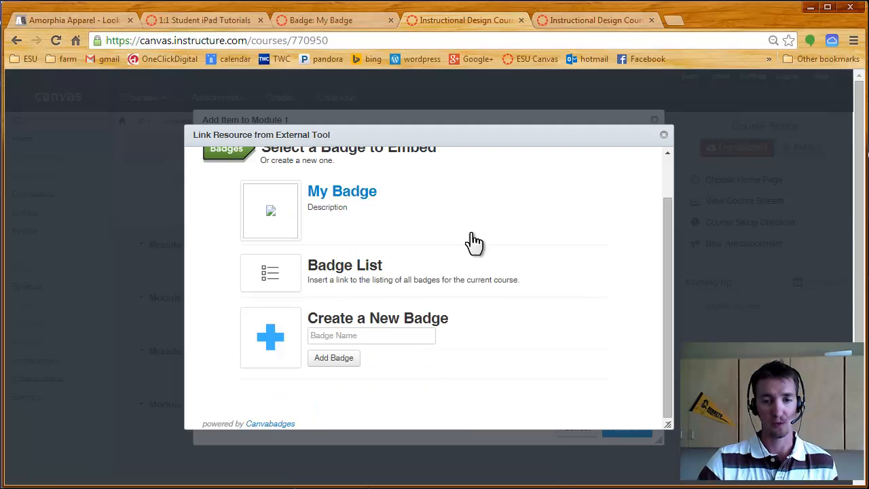
{"action": "left_click", "coordinate": [345, 336]}
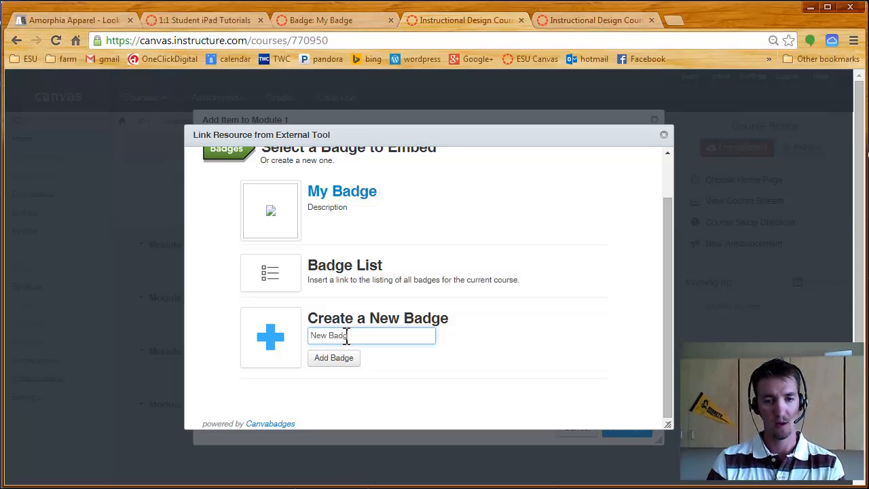
{"action": "type", "text": "New Badge"}
{"action": "left_click", "coordinate": [336, 360]}
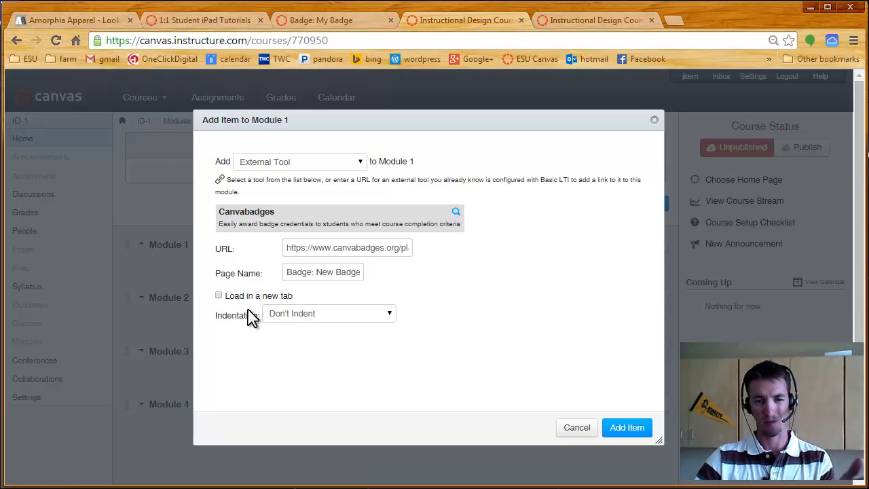
{"action": "left_click", "coordinate": [625, 433]}
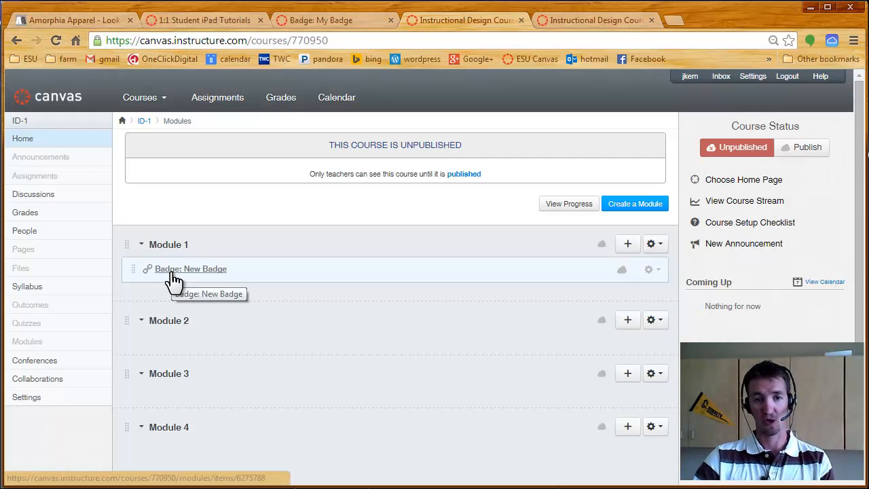
- Open the settings of the New Badge item in Module 1 and launch the badge designer for its icon
{"action": "left_click", "coordinate": [650, 270]}
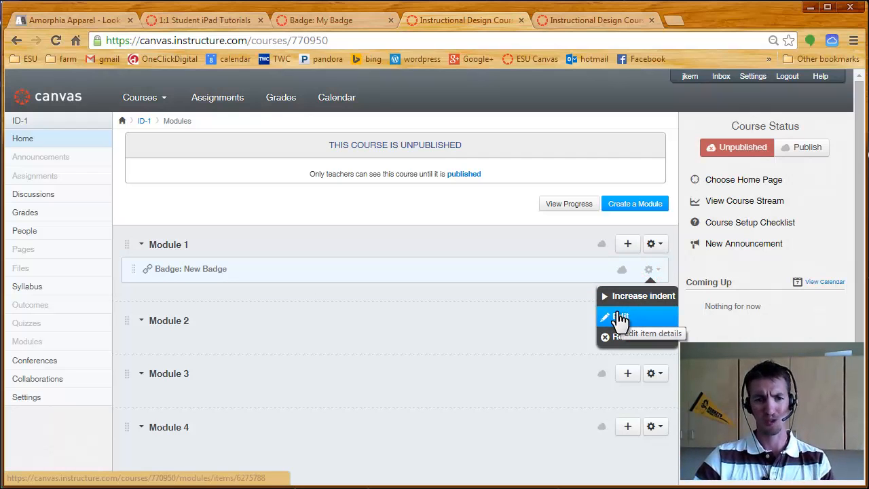
{"action": "left_click", "coordinate": [189, 272]}
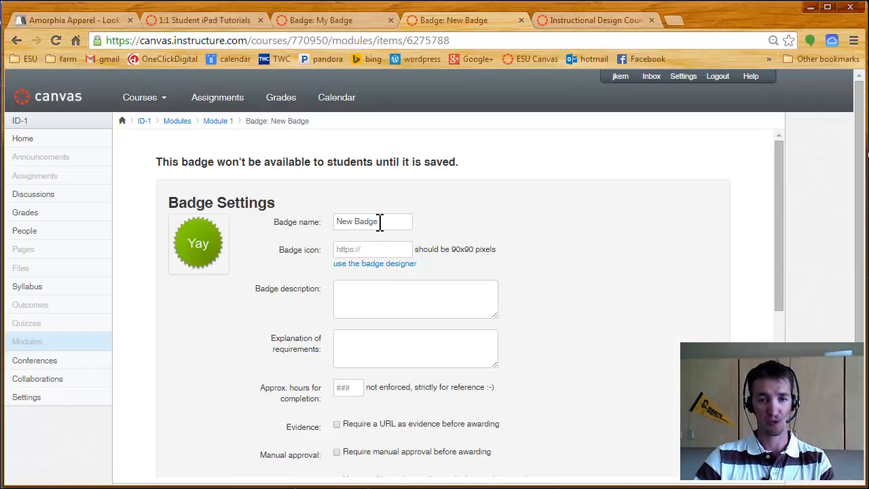
{"action": "left_click", "coordinate": [360, 249]}
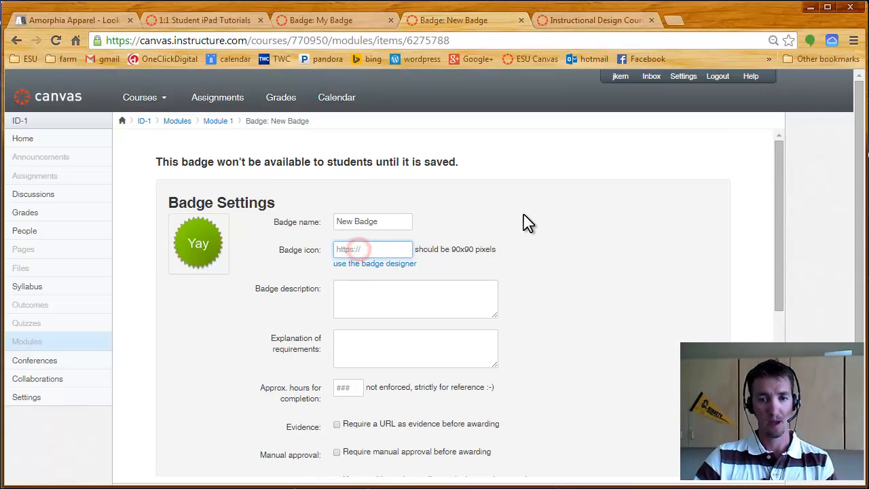
{"action": "scroll", "coordinate": [523, 223], "scroll_direction": "down", "scroll_amount": 1}
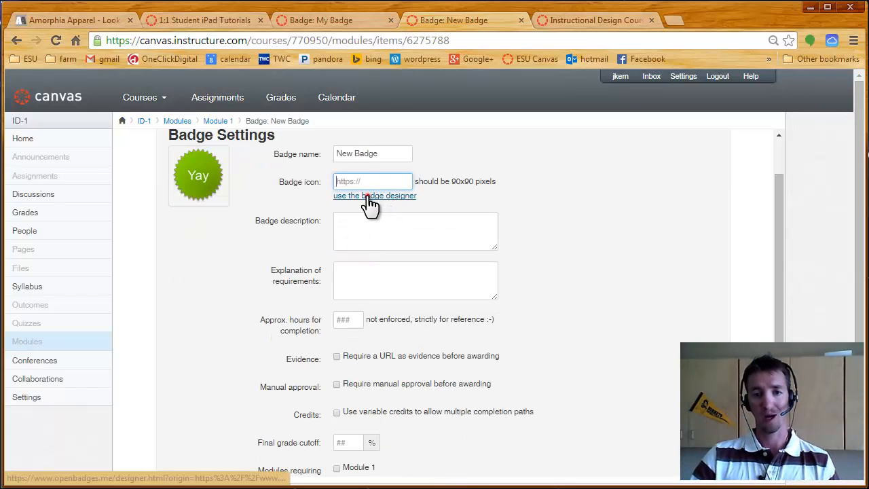
{"action": "left_click", "coordinate": [369, 196]}
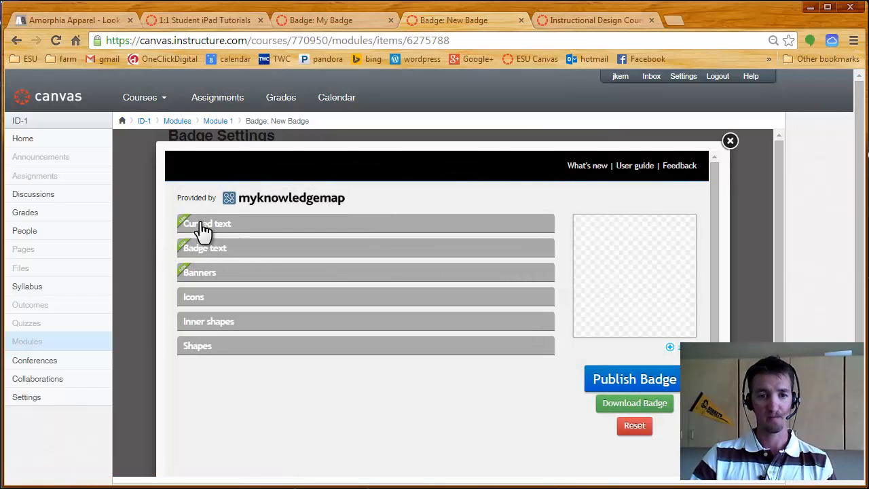
- Add the curved text "text" to the badge design and set its font to Entypo Picture Font
{"action": "left_click", "coordinate": [230, 226]}
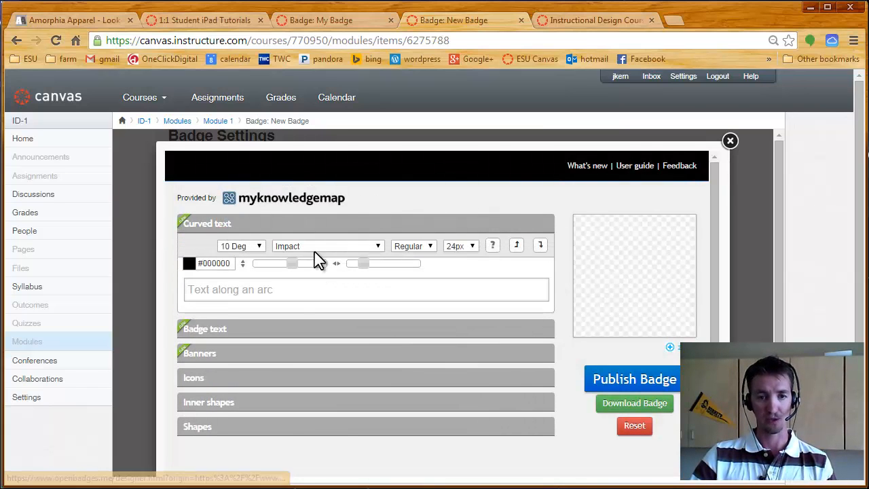
{"action": "left_click", "coordinate": [290, 289]}
{"action": "type", "text": "text"}
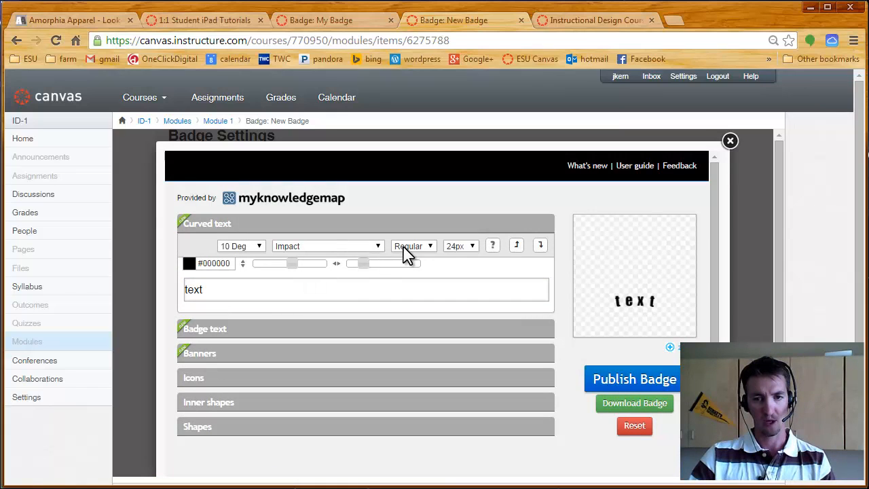
{"action": "left_click", "coordinate": [380, 245]}
{"action": "left_click", "coordinate": [330, 310]}
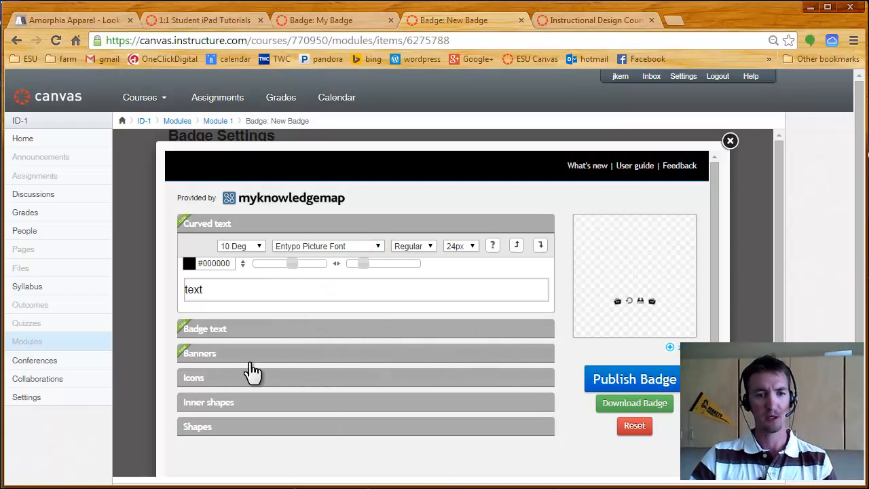
- Add a dark curved ribbon banner and a large outlined star icon to the badge design
{"action": "left_click", "coordinate": [217, 355]}
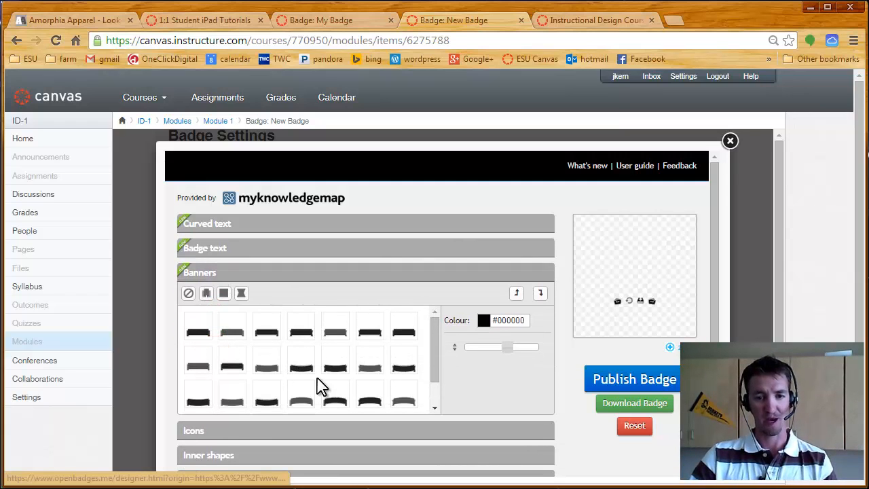
{"action": "left_click", "coordinate": [332, 370]}
{"action": "left_click", "coordinate": [192, 429]}
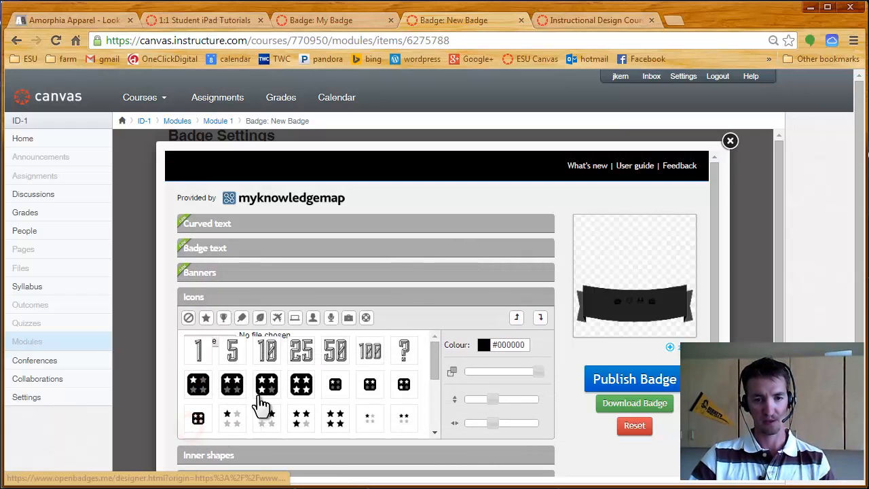
{"action": "left_click_drag", "start_coordinate": [432, 356], "coordinate": [432, 415]}
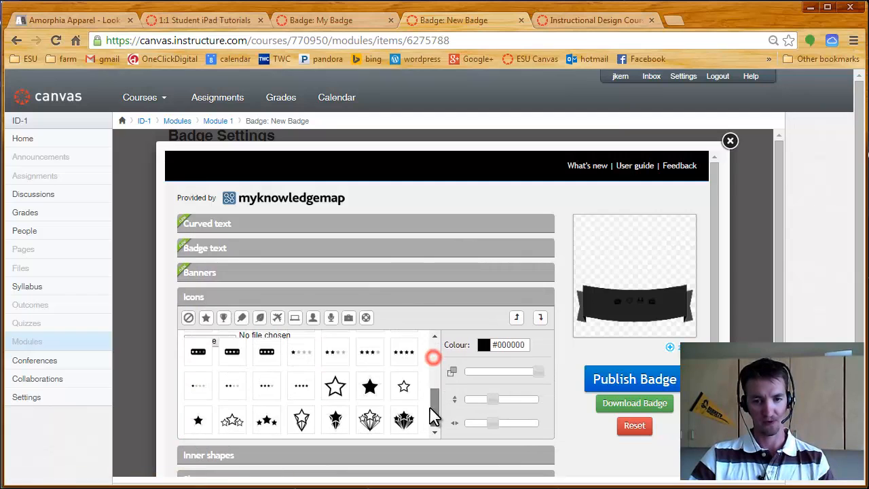
{"action": "left_click", "coordinate": [335, 386]}
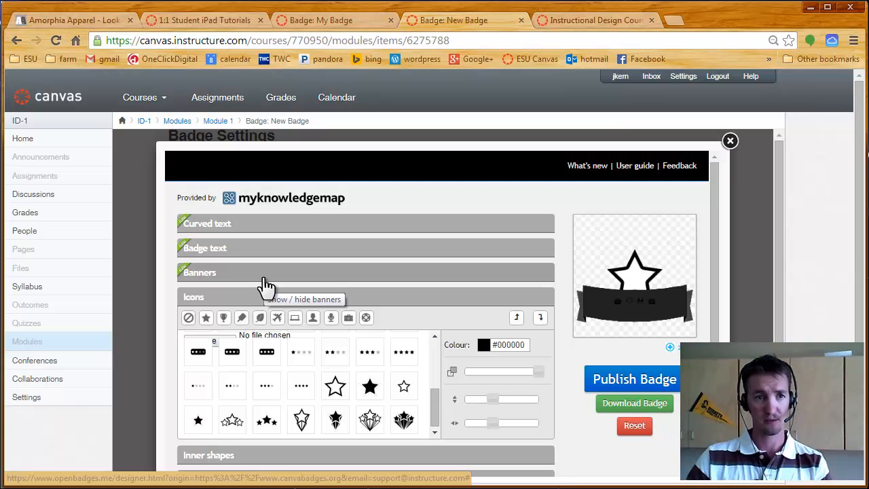
- Switch to icons.pub in Publisher and draw a 16-point star about 1.51 by 1.57 inches in the empty area beside the iPad badge
{"action": "left_click", "coordinate": [68, 488]}
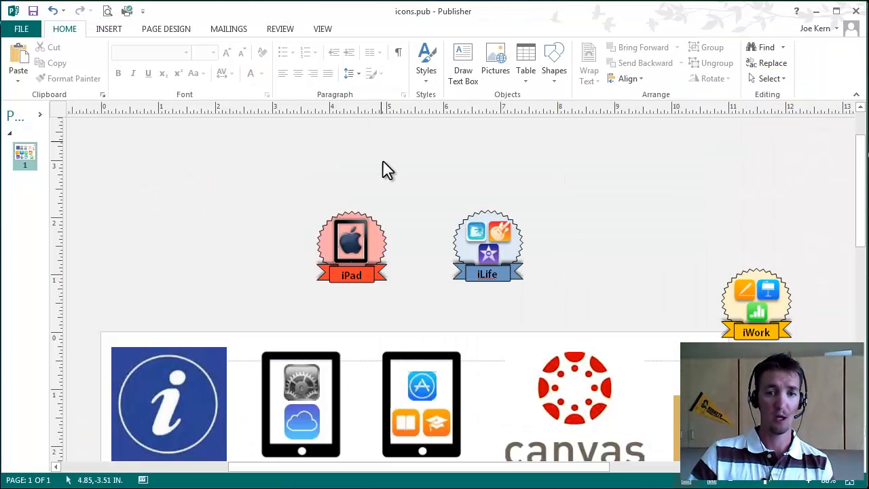
{"action": "left_click", "coordinate": [112, 31]}
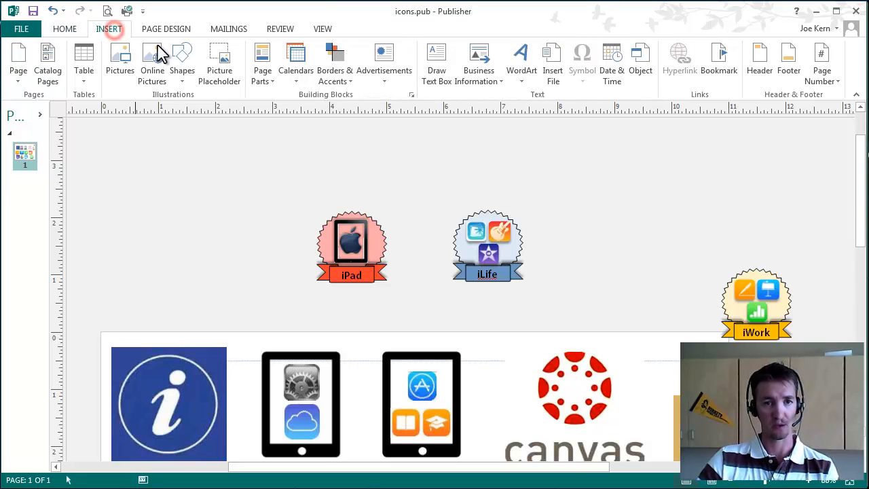
{"action": "left_click", "coordinate": [182, 63]}
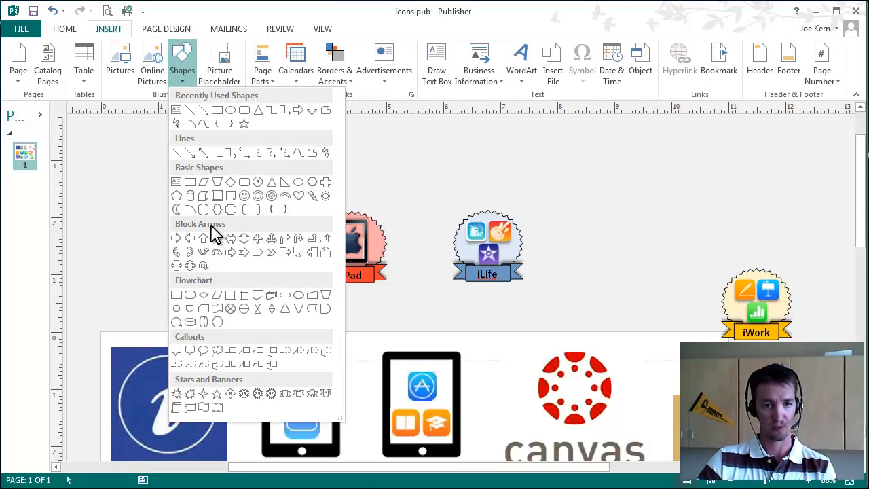
{"action": "left_click", "coordinate": [243, 396]}
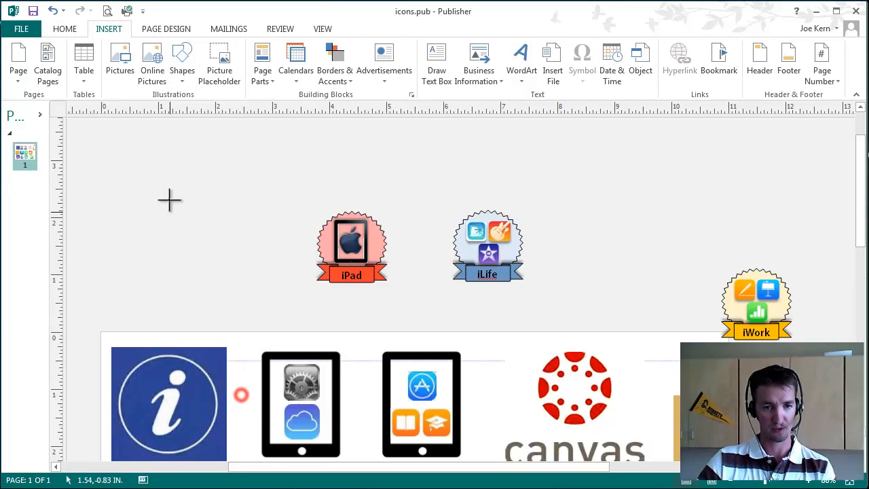
{"action": "left_click_drag", "start_coordinate": [165, 174], "coordinate": [251, 264]}
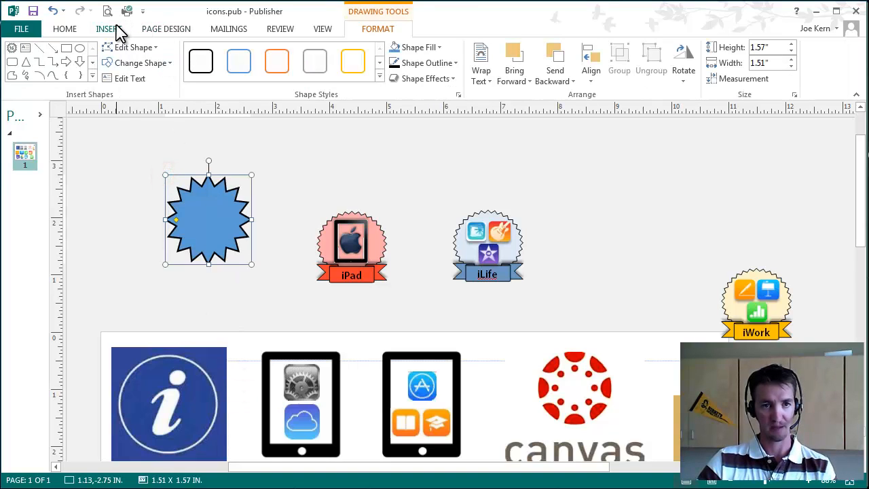
- Draw a horizontal scroll banner about 2.44 by 1.32 inches across the lower half of the blue star and deselect it
{"action": "left_click", "coordinate": [114, 31]}
{"action": "left_click", "coordinate": [180, 65]}
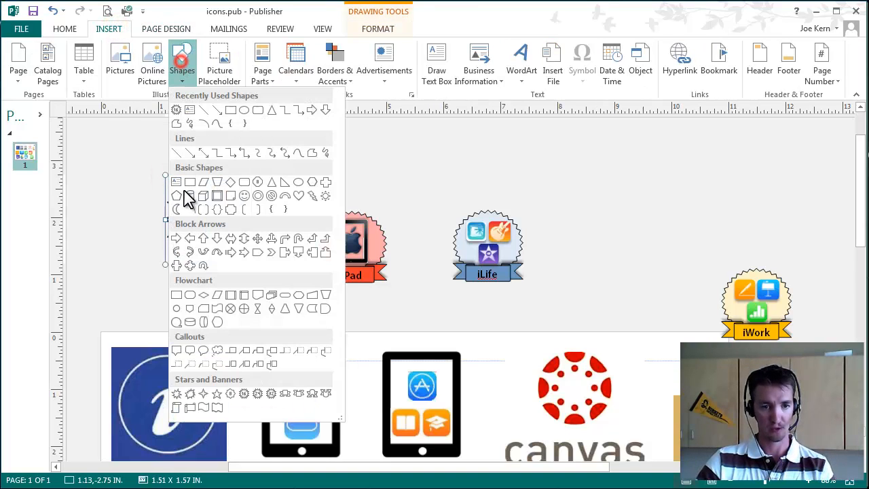
{"action": "left_click", "coordinate": [184, 405]}
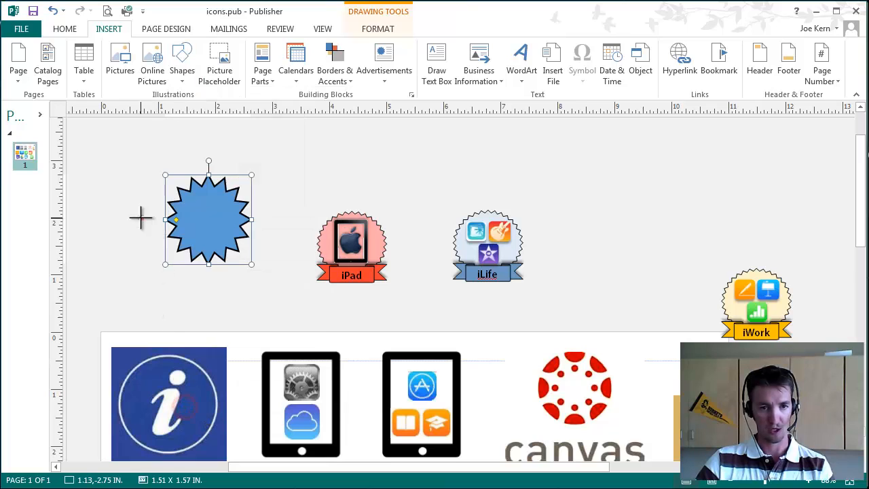
{"action": "left_click_drag", "start_coordinate": [140, 218], "coordinate": [280, 293]}
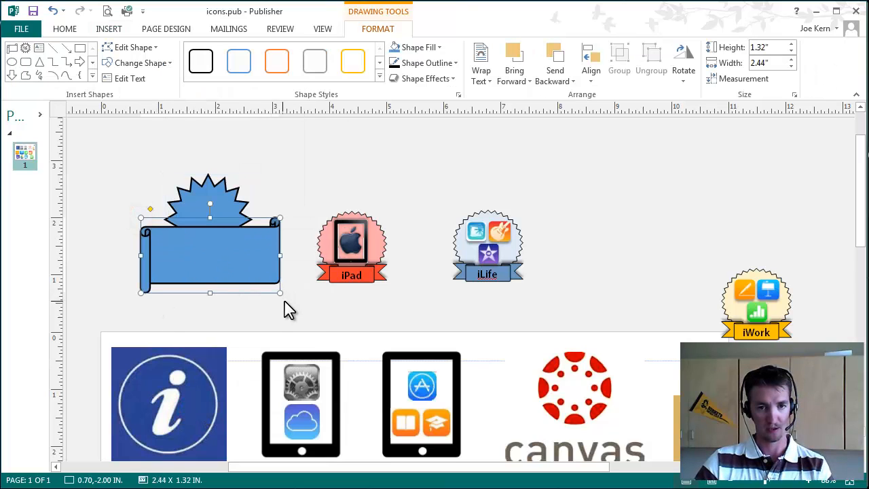
{"action": "left_click", "coordinate": [391, 161]}
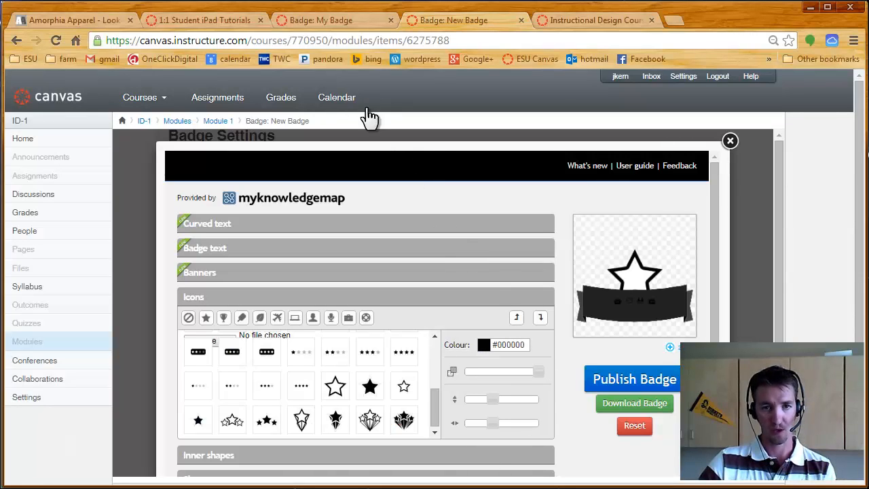
- Switch back to the Canvas badge page in the browser and close the badge designer without publishing
{"action": "left_click", "coordinate": [728, 142]}
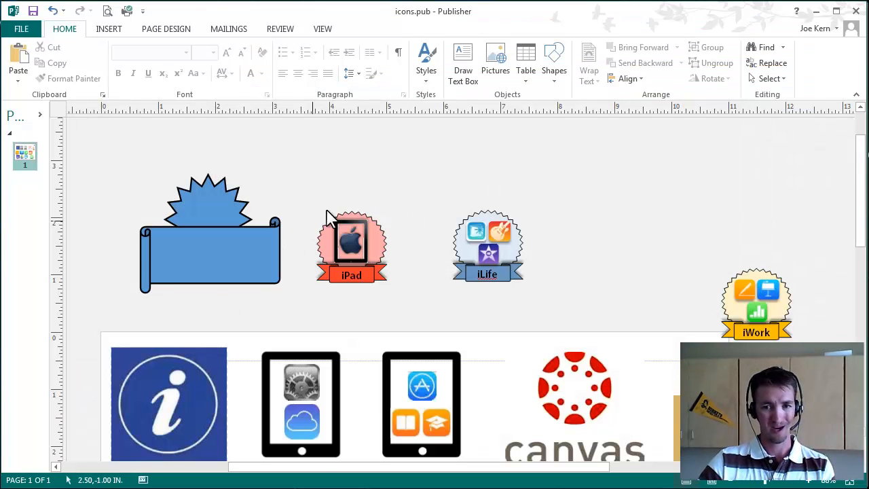
- Switch to icons.pub in Publisher and check the height and width of the iPad badge
{"action": "left_click", "coordinate": [344, 227]}
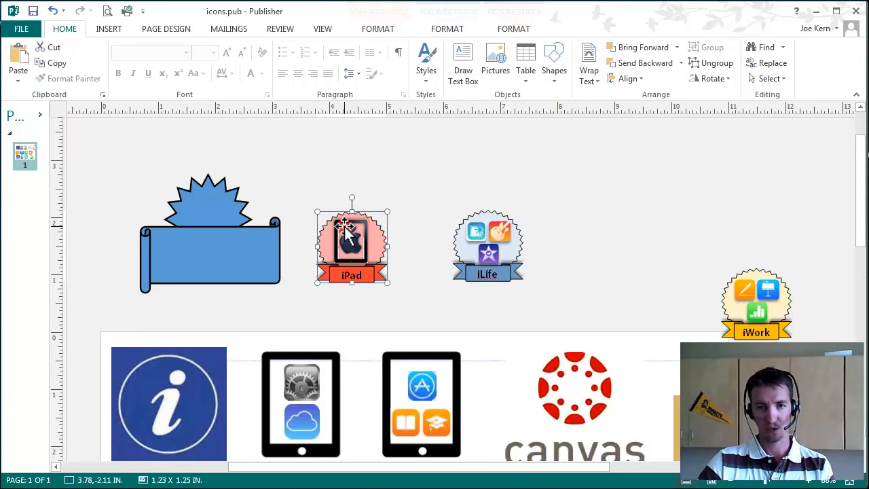
{"action": "left_click", "coordinate": [444, 30]}
{"action": "left_click", "coordinate": [384, 29]}
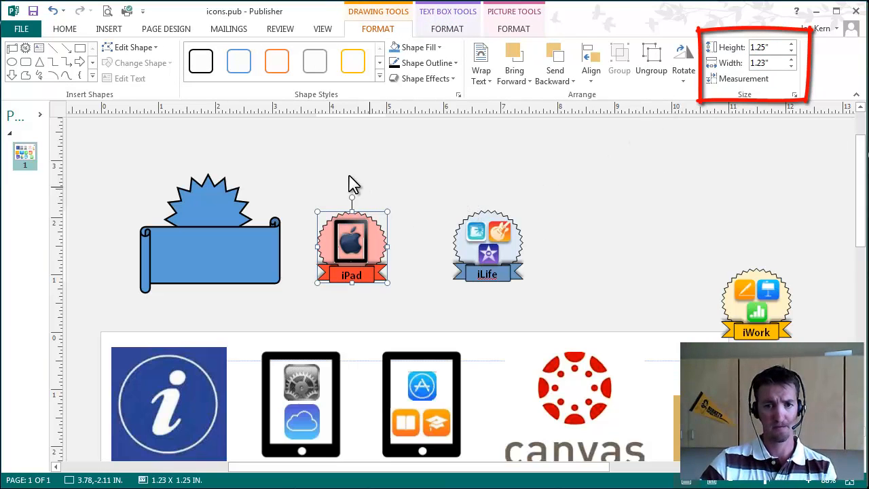
{"action": "left_click_drag", "start_coordinate": [292, 196], "coordinate": [406, 306]}
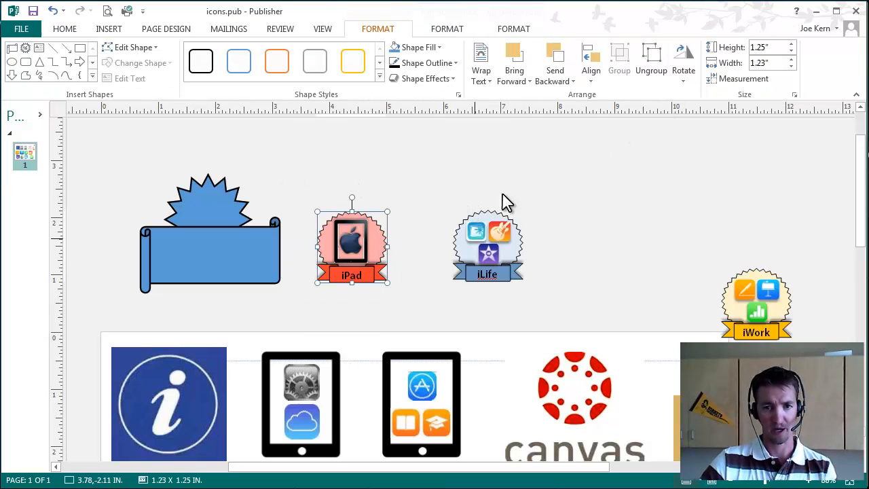
- Ungroup the iPad badge into its separate parts and group all of them again as one object
{"action": "left_click", "coordinate": [650, 58]}
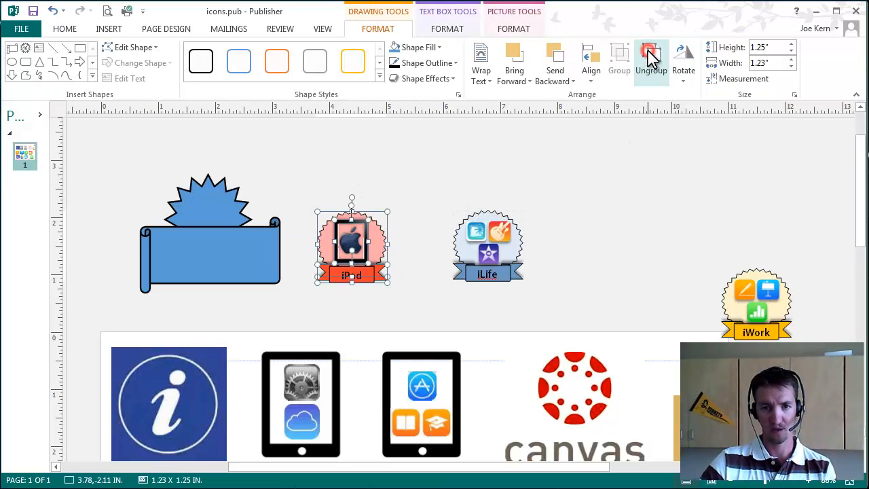
{"action": "left_click", "coordinate": [462, 147]}
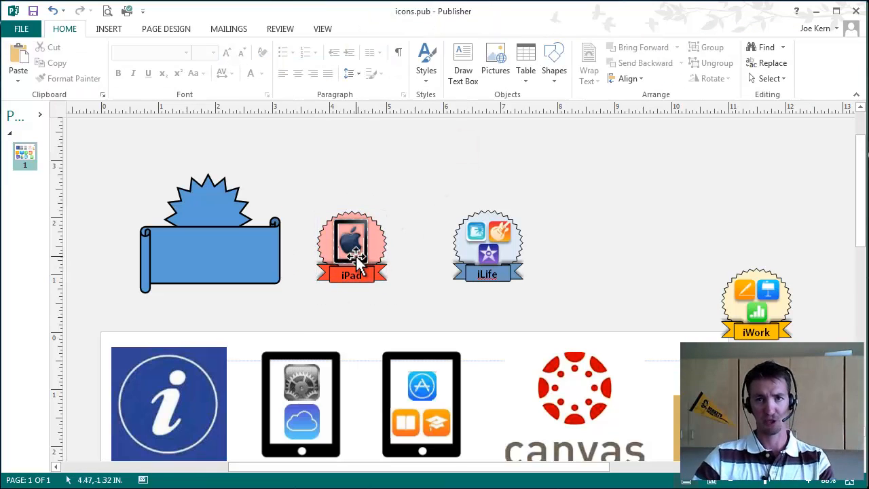
{"action": "mouse_move", "coordinate": [297, 199]}
{"action": "left_mouse_down"}
{"action": "mouse_move", "coordinate": [372, 281]}
{"action": "mouse_move", "coordinate": [418, 304]}
{"action": "left_mouse_up"}
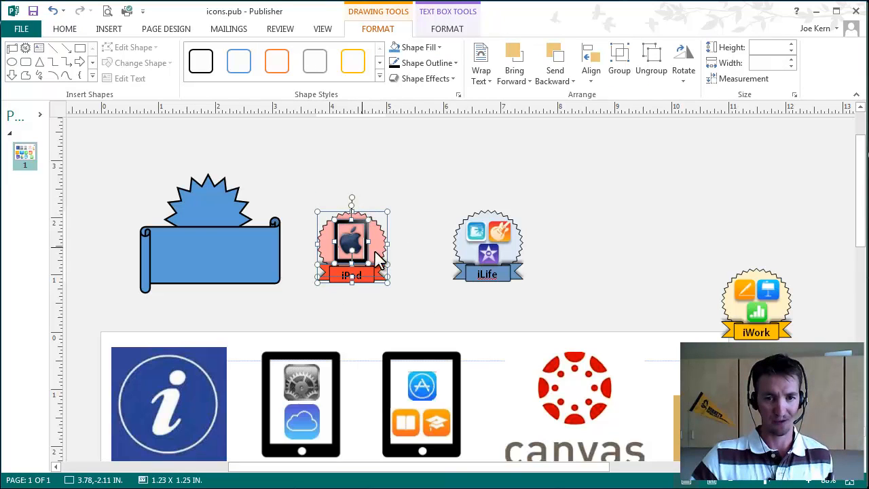
{"action": "left_click", "coordinate": [617, 58]}
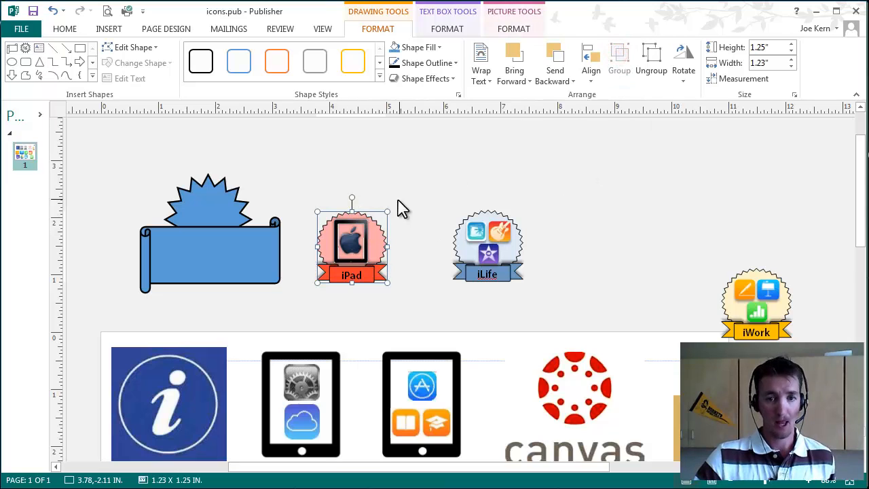
- Save the grouped iPad badge as a PNG picture on the Desktop
{"action": "right_click", "coordinate": [363, 225]}
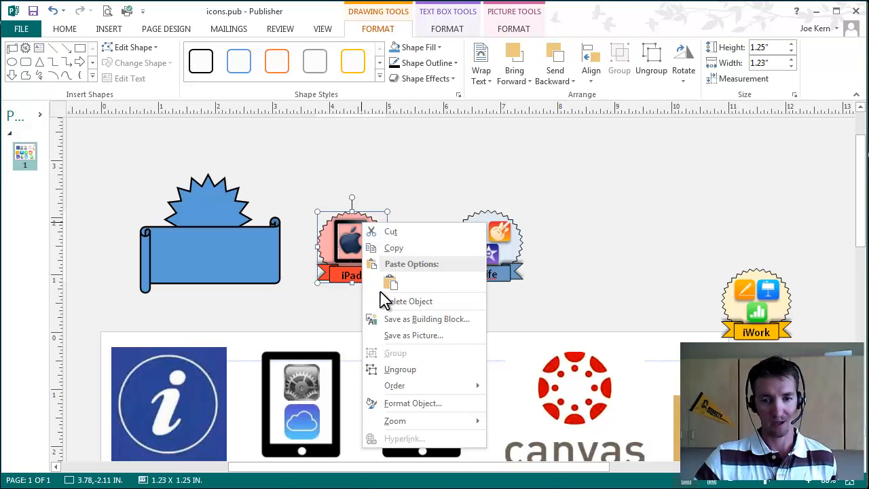
{"action": "left_click", "coordinate": [409, 335]}
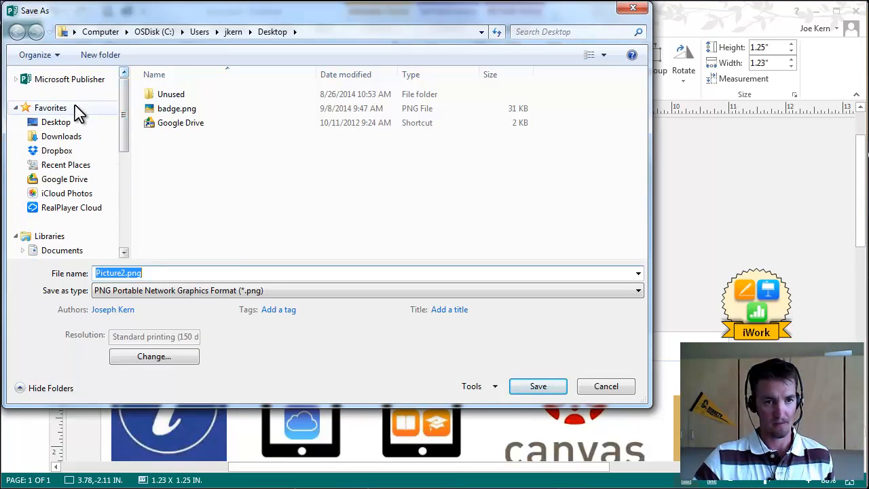
{"action": "left_click", "coordinate": [59, 123]}
{"action": "double_click", "coordinate": [337, 174]}
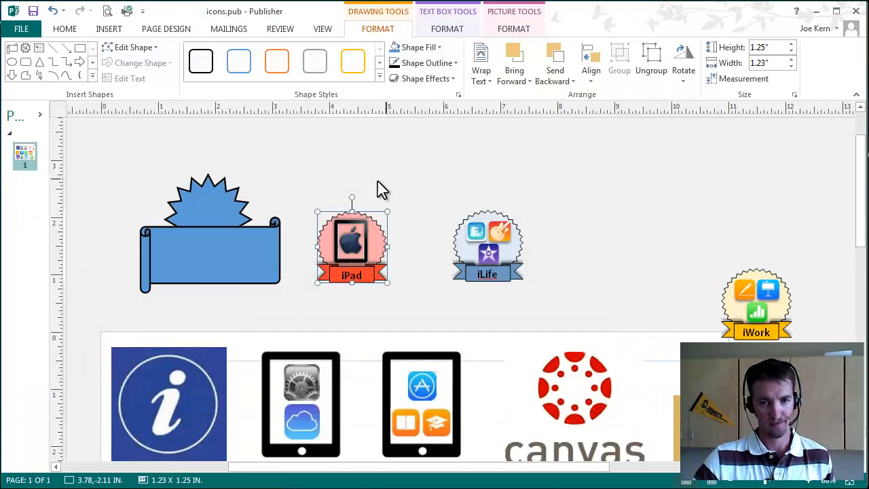
- Switch to the browser and open the Files page of the Instructional Design Course, keeping the New Badge settings open separately
{"action": "key", "text": "alt+Tab"}
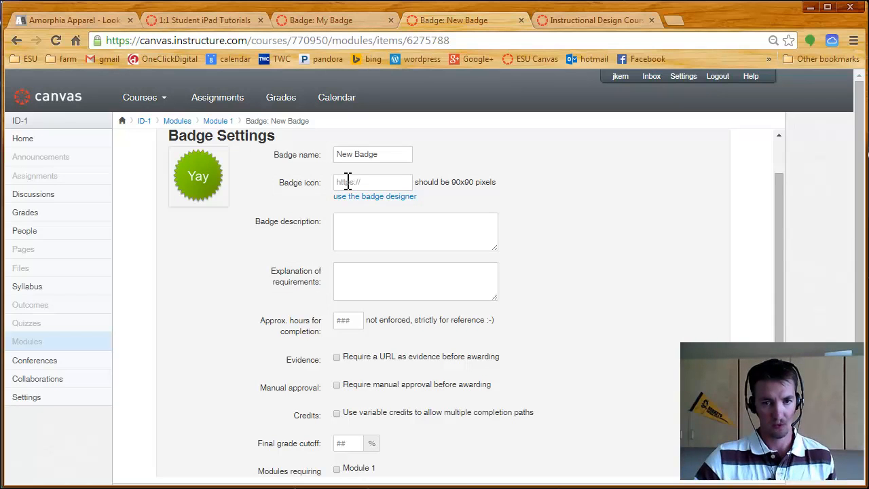
{"action": "left_click", "coordinate": [347, 182]}
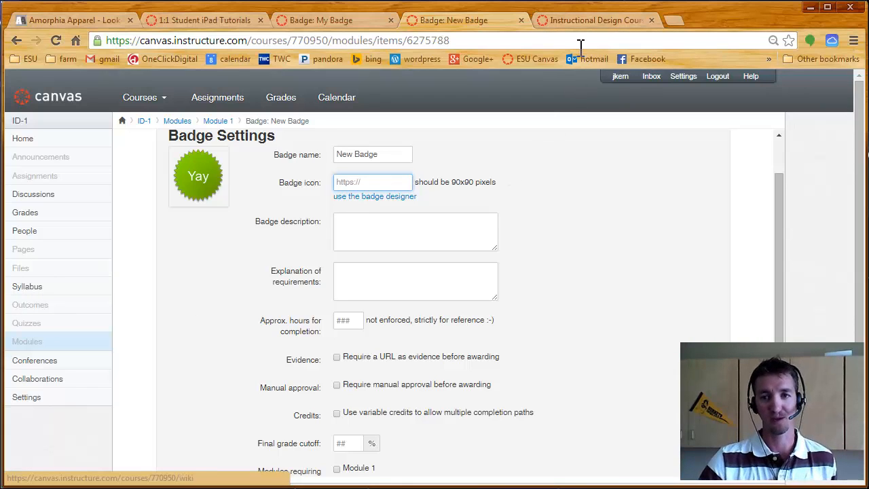
{"action": "left_click", "coordinate": [588, 19]}
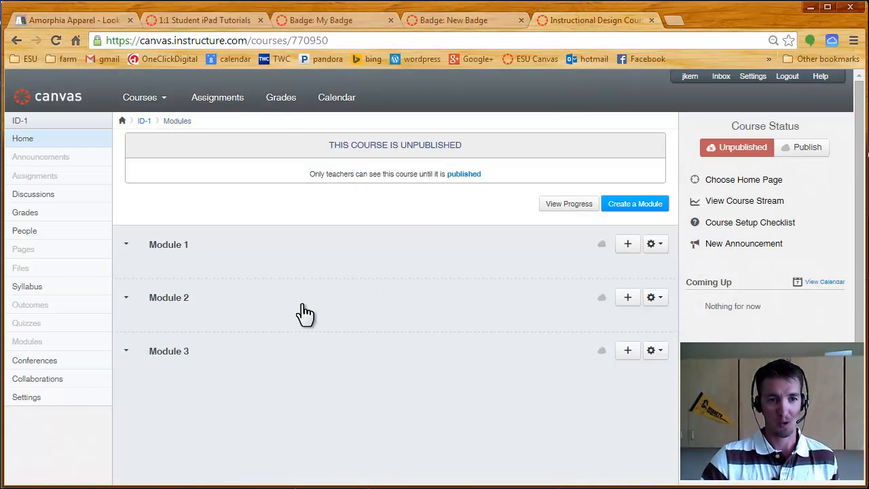
{"action": "left_click", "coordinate": [19, 268]}
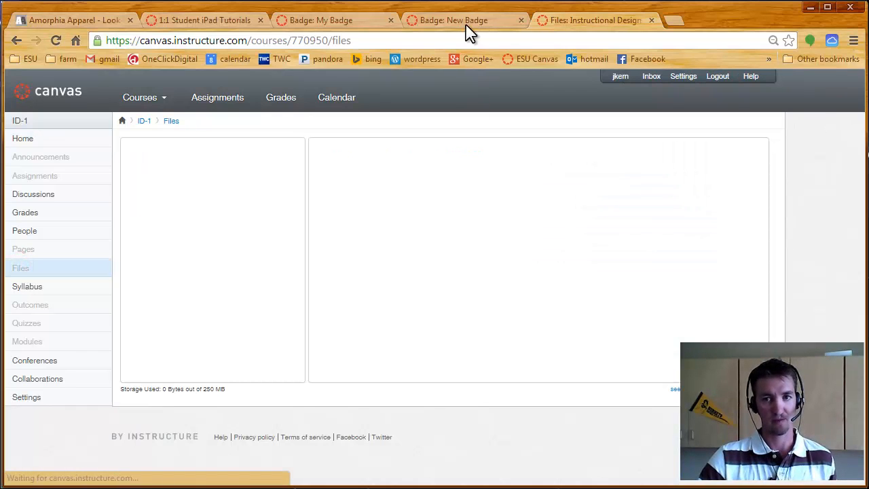
{"action": "left_click", "coordinate": [466, 20]}
{"action": "left_click", "coordinate": [576, 20]}
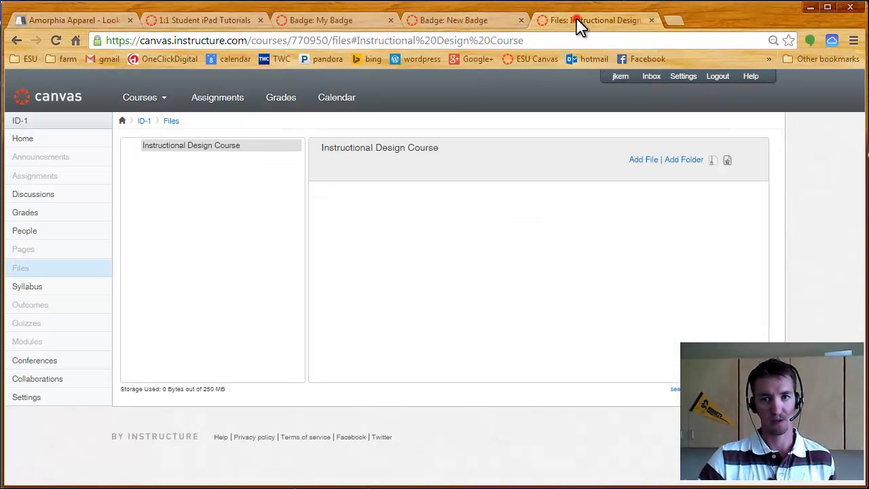
{"action": "left_click", "coordinate": [485, 22]}
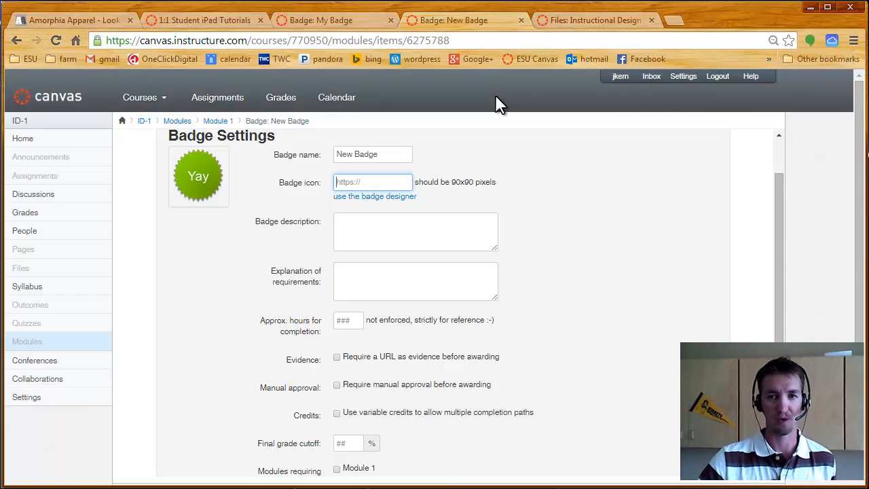
{"action": "left_click", "coordinate": [580, 22]}
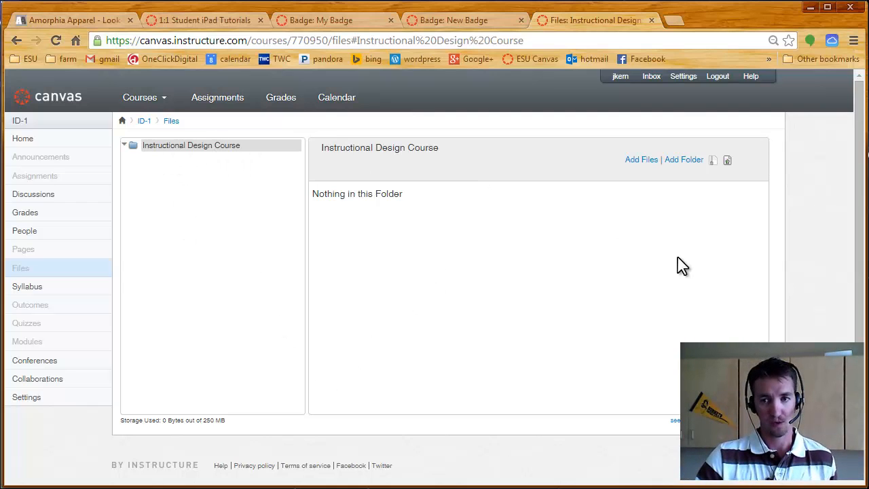
- Upload badge.png from the Desktop to the Instructional Design Course files folder
{"action": "left_click", "coordinate": [641, 162]}
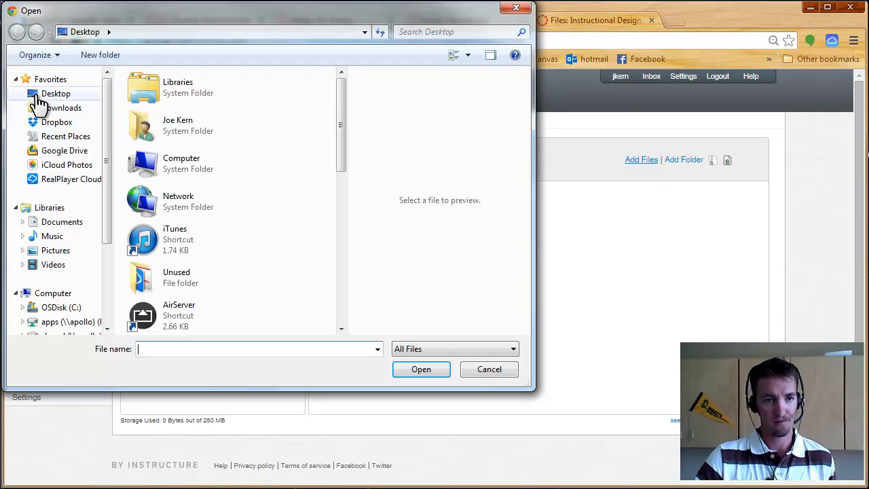
{"action": "left_click_drag", "start_coordinate": [341, 99], "coordinate": [343, 156]}
{"action": "double_click", "coordinate": [163, 211]}
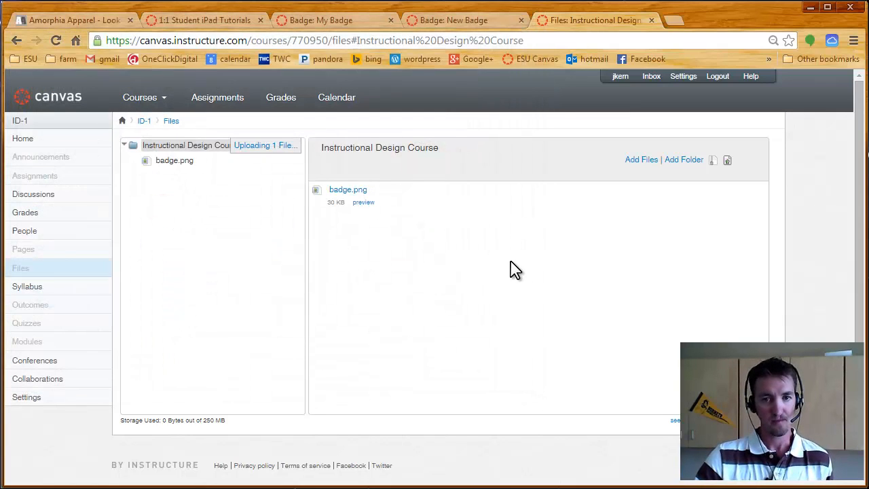
- Copy the link address of the uploaded badge.png and paste it as the badge icon URL in the New Badge settings
{"action": "right_click", "coordinate": [339, 191]}
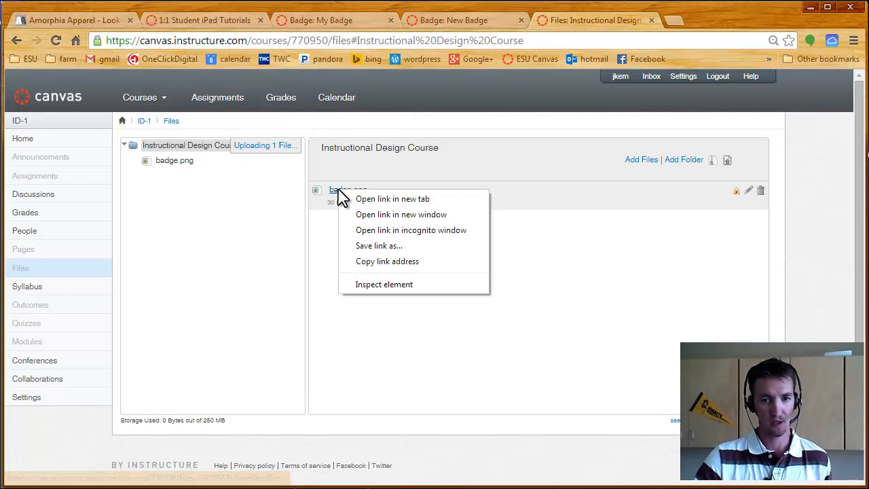
{"action": "left_click", "coordinate": [373, 264]}
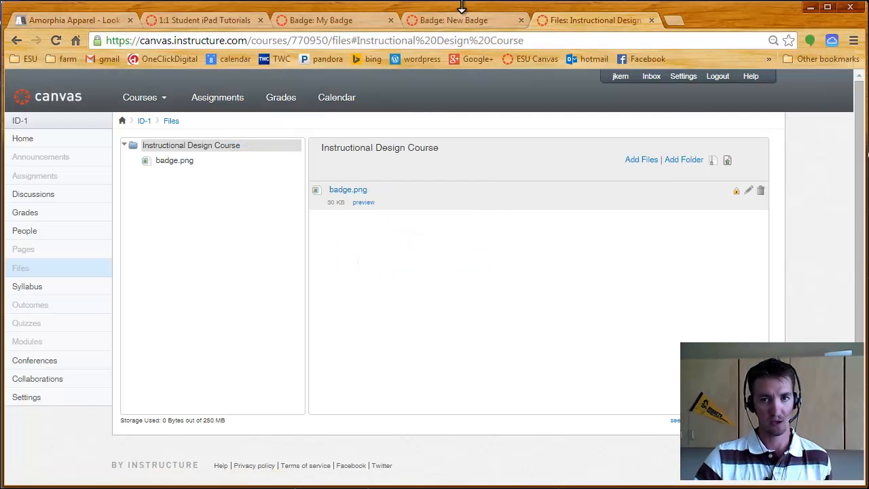
{"action": "left_click", "coordinate": [461, 20]}
{"action": "left_click", "coordinate": [370, 182]}
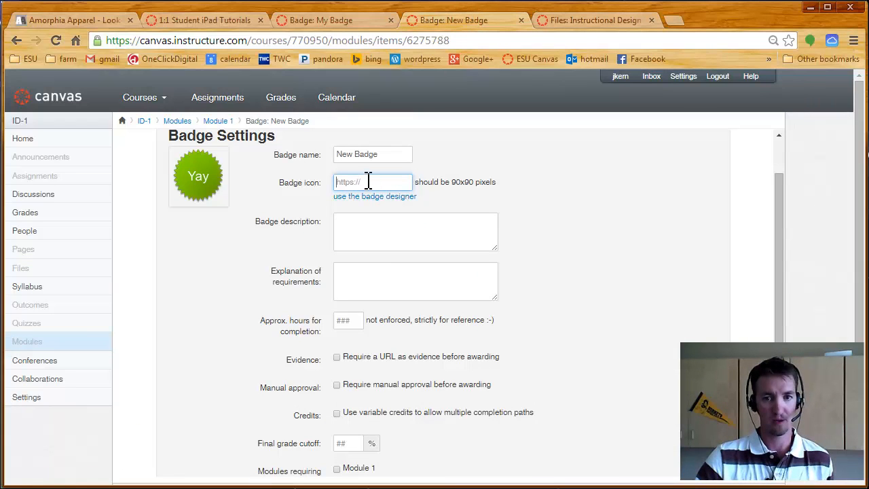
{"action": "right_click", "coordinate": [367, 182]}
{"action": "left_click", "coordinate": [399, 257]}
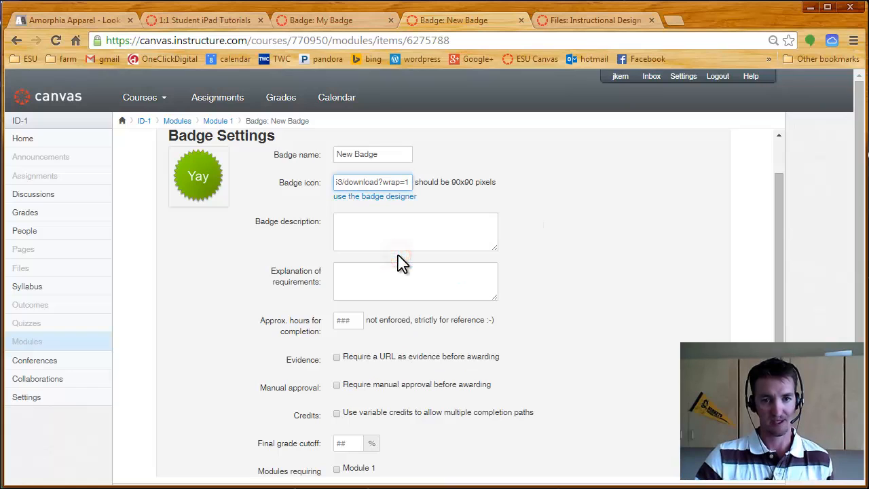
- Enter "Description" as the badge description and leave the requirements explanation and approximate hours blank
{"action": "left_click", "coordinate": [395, 235]}
{"action": "type", "text": "D"}
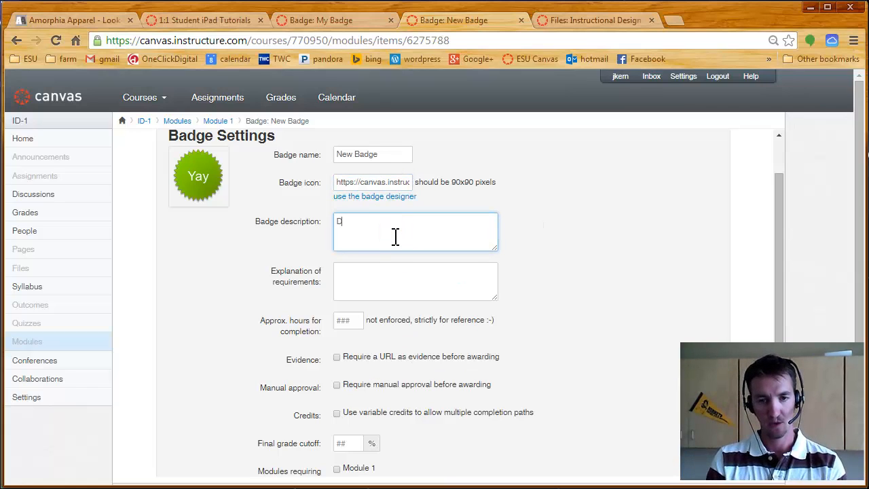
{"action": "type", "text": "escription"}
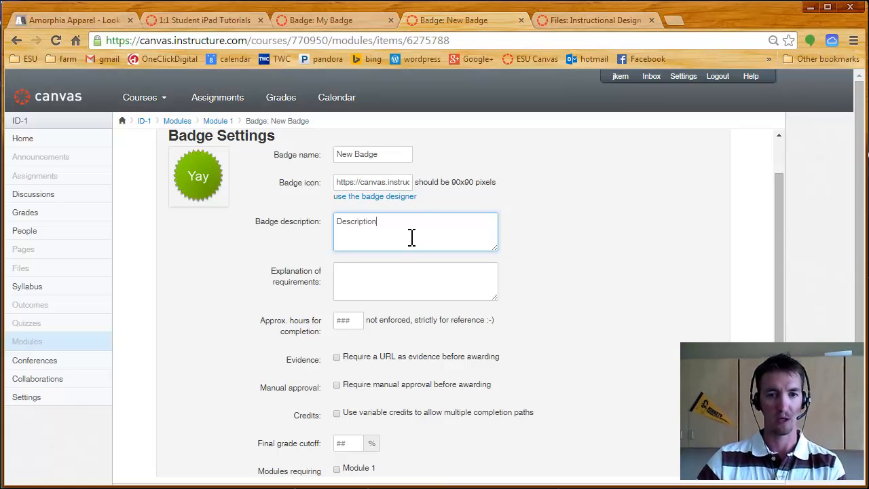
{"action": "left_click", "coordinate": [360, 289]}
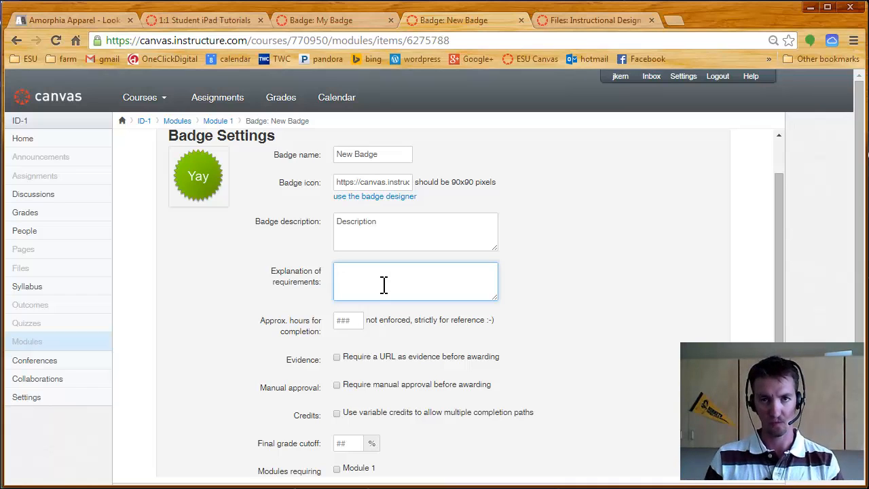
{"action": "left_click", "coordinate": [348, 321]}
- Enable variable credits for the badge to allow multiple completion paths
{"action": "scroll", "coordinate": [383, 317], "scroll_direction": "down", "scroll_amount": 1}
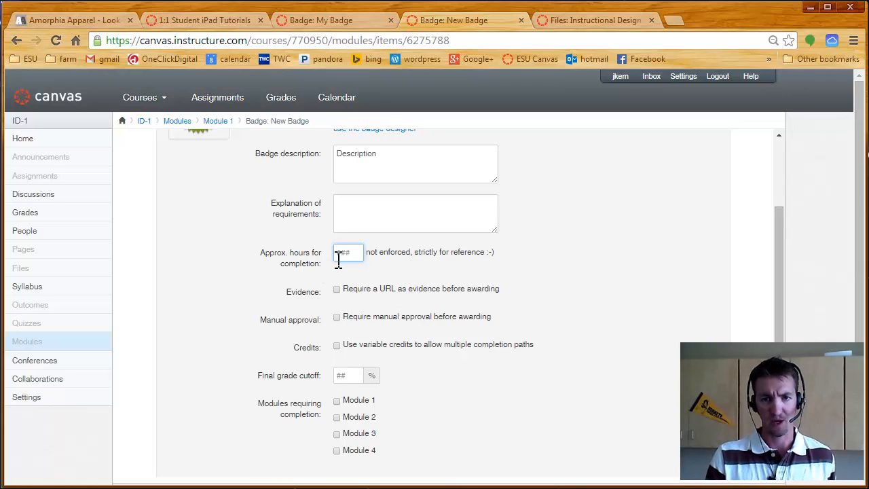
{"action": "scroll", "coordinate": [338, 260], "scroll_direction": "down", "scroll_amount": 1}
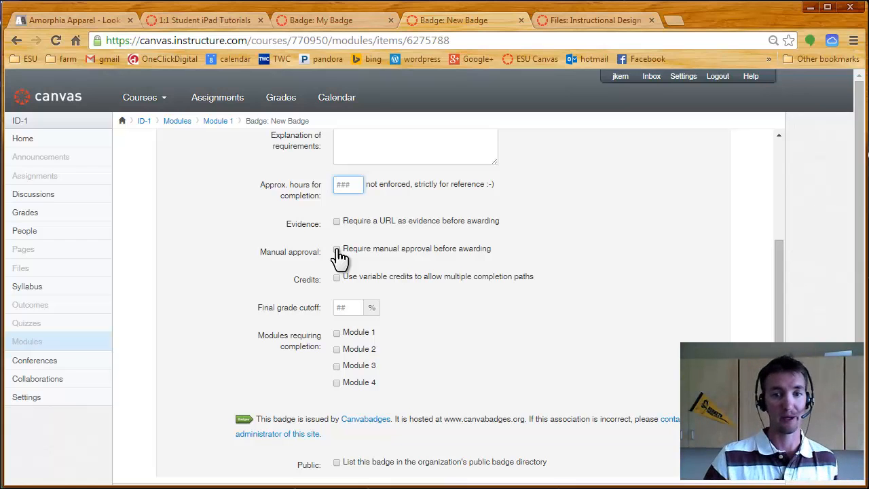
{"action": "left_click", "coordinate": [337, 279]}
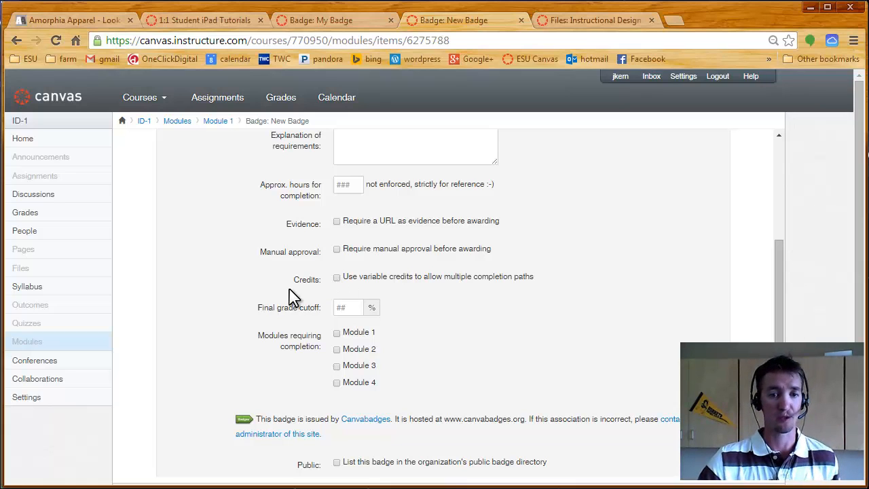
{"action": "left_click", "coordinate": [346, 307]}
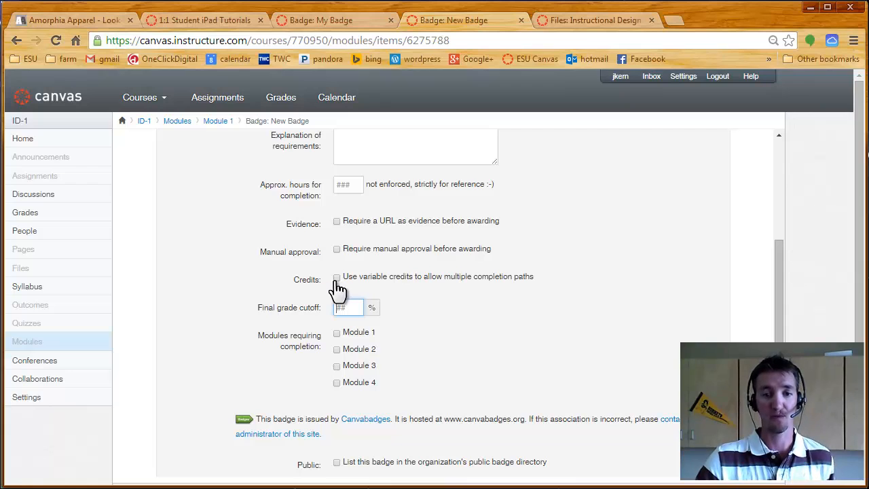
{"action": "left_click", "coordinate": [335, 278]}
- Set the final grade cutoff to 90% and make it worth 5 credits
{"action": "scroll", "coordinate": [617, 287], "scroll_direction": "down", "scroll_amount": 1}
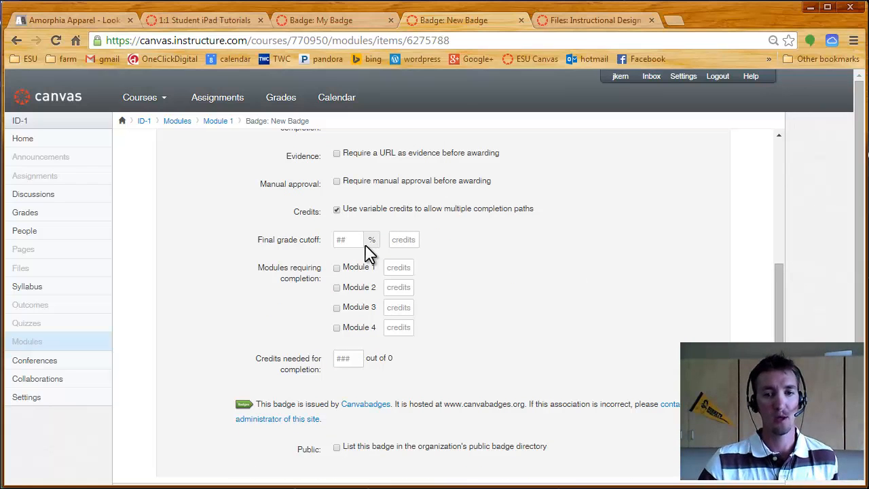
{"action": "left_click", "coordinate": [343, 240]}
{"action": "type", "text": "90"}
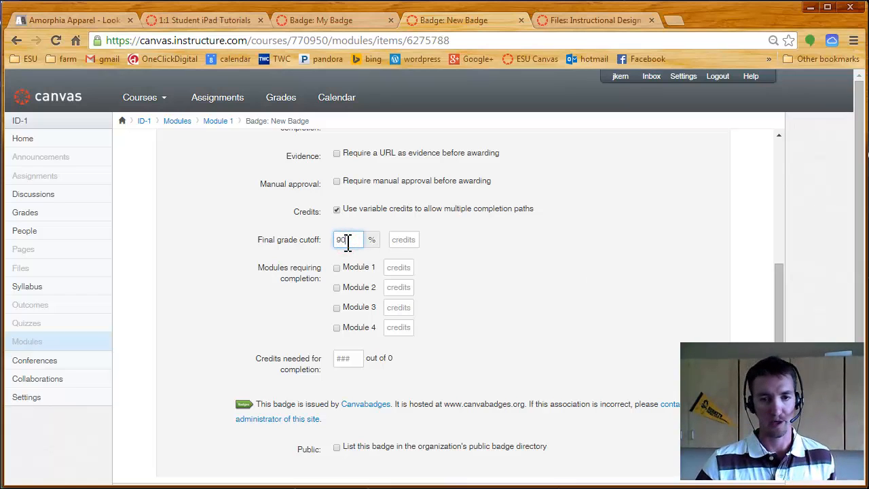
{"action": "left_click", "coordinate": [409, 238]}
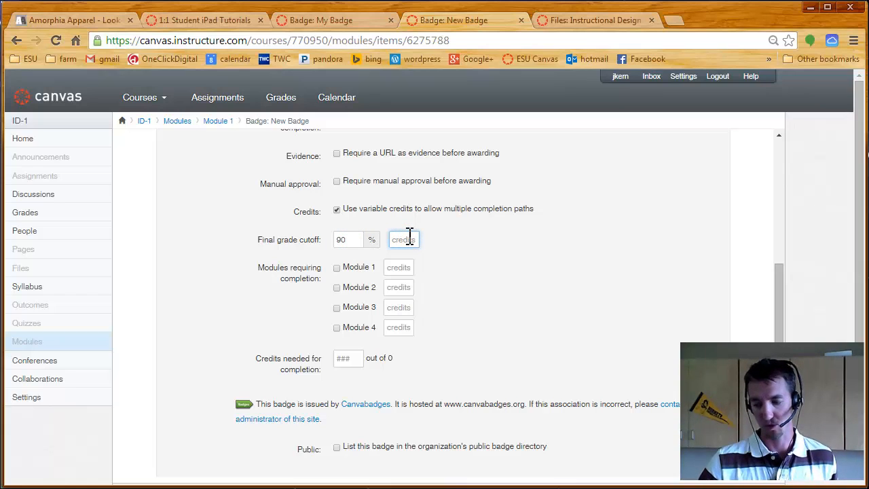
{"action": "type", "text": "5"}
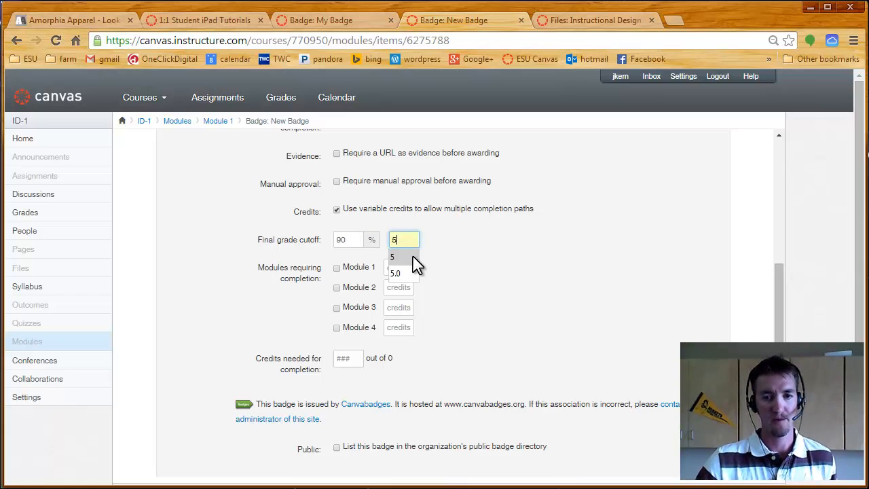
{"action": "left_click", "coordinate": [406, 256]}
- Mark Modules 1, 2, 3 and 4 as modules requiring completion for the badge
{"action": "left_click", "coordinate": [337, 267]}
{"action": "left_click", "coordinate": [337, 287]}
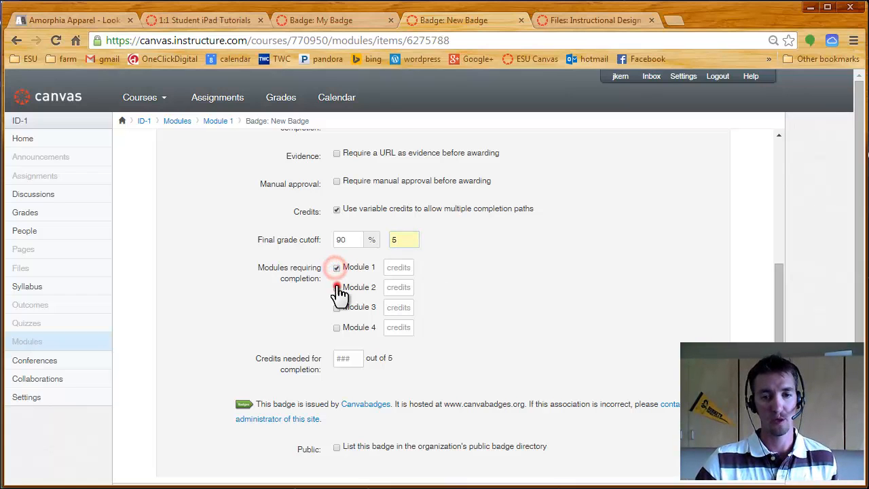
{"action": "left_click", "coordinate": [336, 308]}
{"action": "left_click", "coordinate": [337, 327]}
- Assign 1 credit each to Modules 1, 2 and 4, and 2 credits to Module 3
{"action": "left_click", "coordinate": [398, 267]}
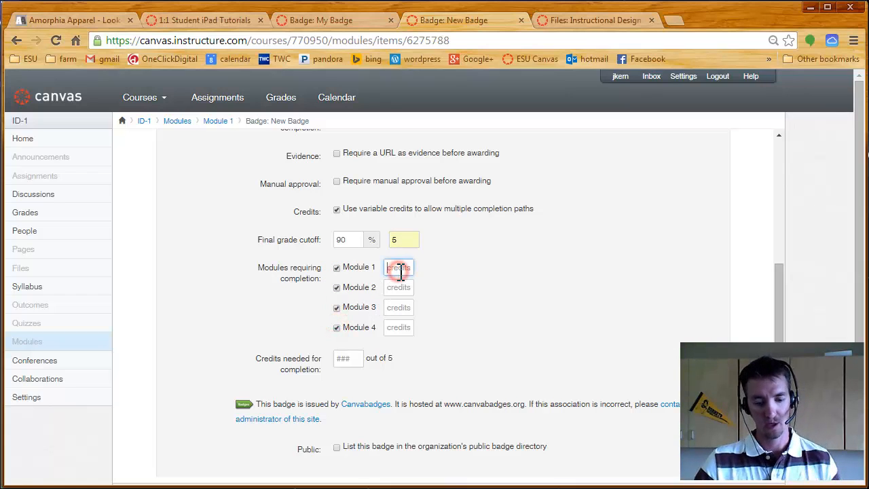
{"action": "type", "text": "1"}
{"action": "left_click", "coordinate": [400, 284]}
{"action": "left_click", "coordinate": [400, 288]}
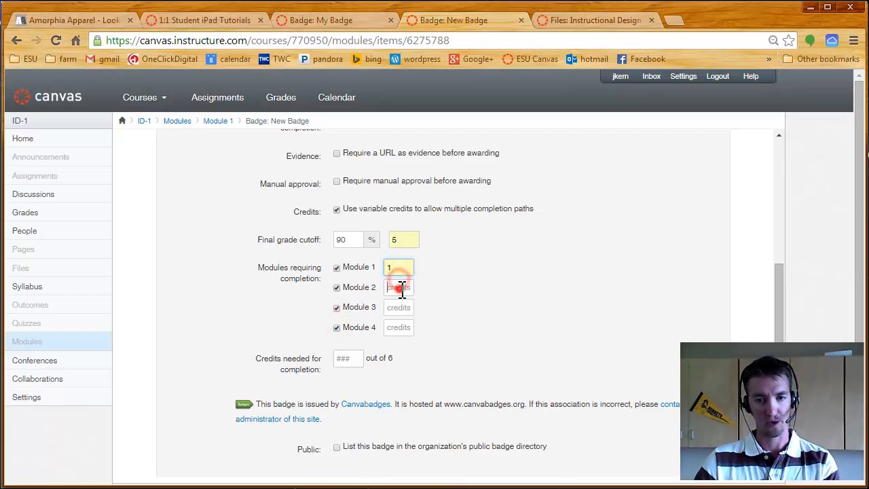
{"action": "type", "text": "1"}
{"action": "left_click", "coordinate": [401, 308]}
{"action": "type", "text": "2"}
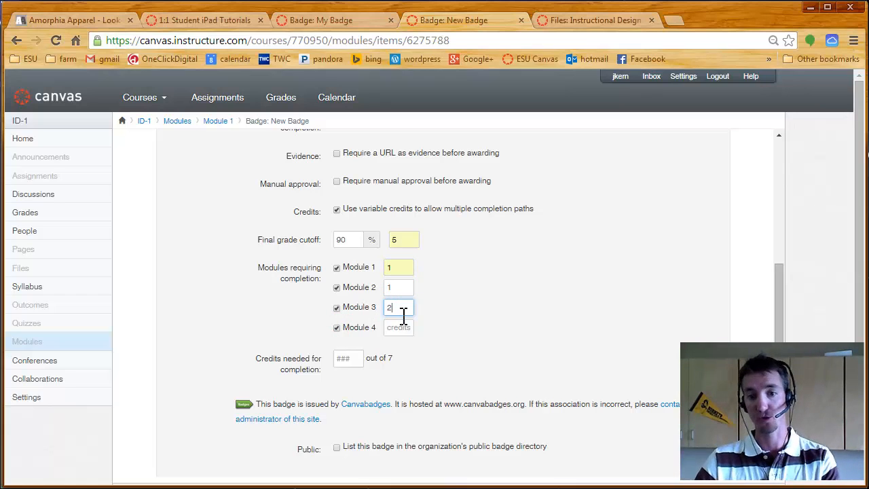
{"action": "left_click", "coordinate": [399, 327]}
{"action": "type", "text": "1"}
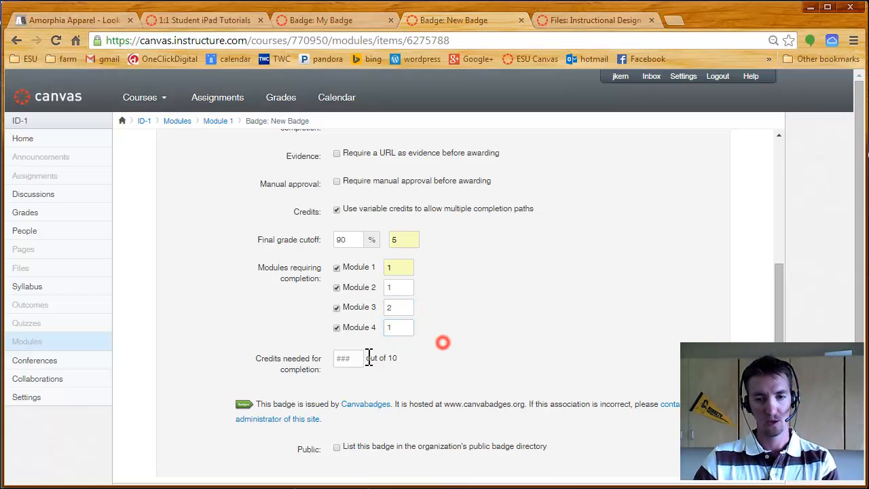
- Set the credits needed for badge completion to 7
{"action": "left_click", "coordinate": [342, 357]}
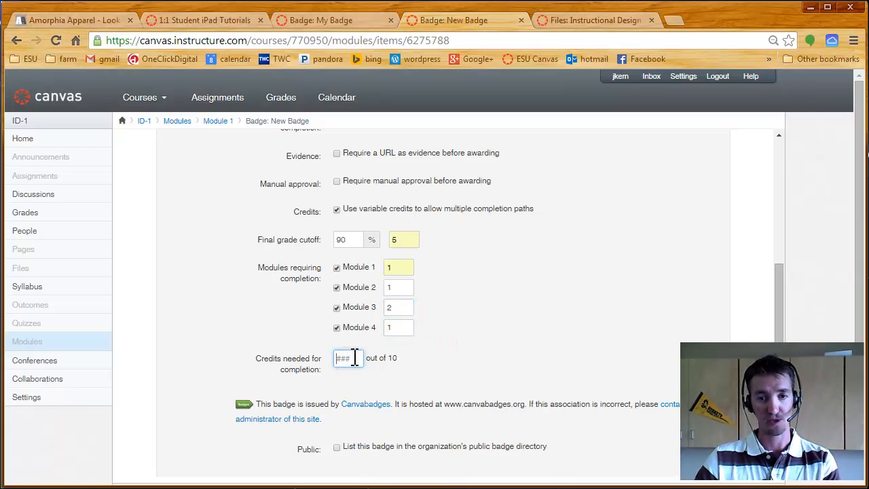
{"action": "type", "text": "7"}
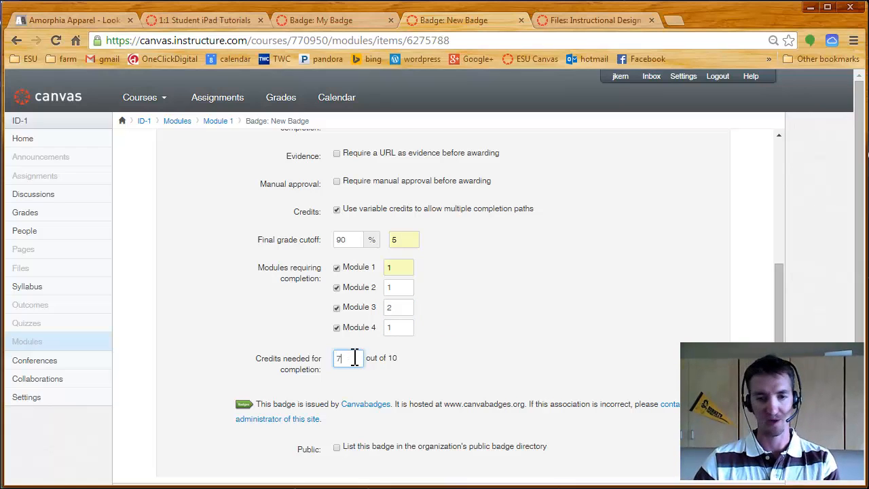
{"action": "left_click", "coordinate": [379, 360]}
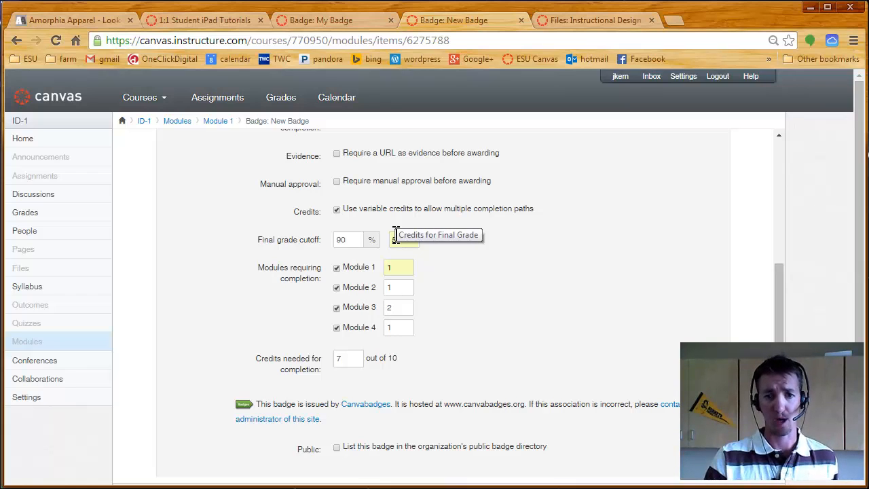
{"action": "left_click", "coordinate": [438, 290]}
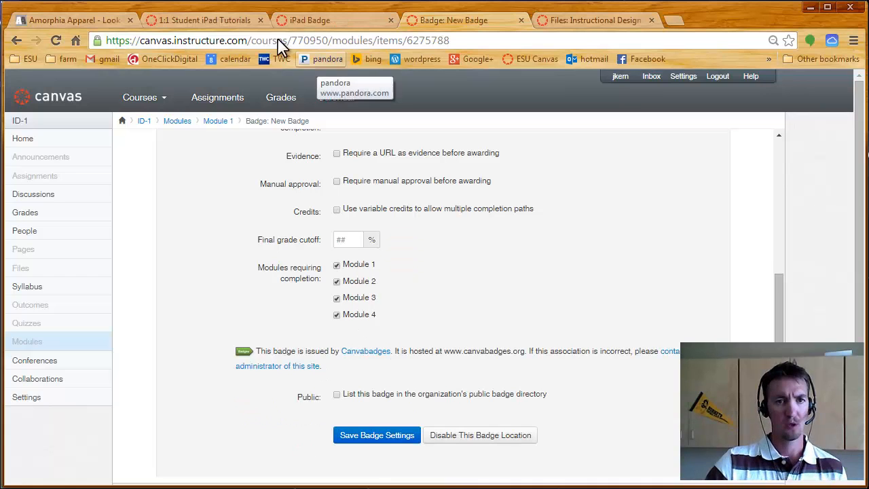
- Examine which modules the iPad Badge in the 1:1 Student iPad Tutorials course requires for completion
{"action": "left_click", "coordinate": [207, 22]}
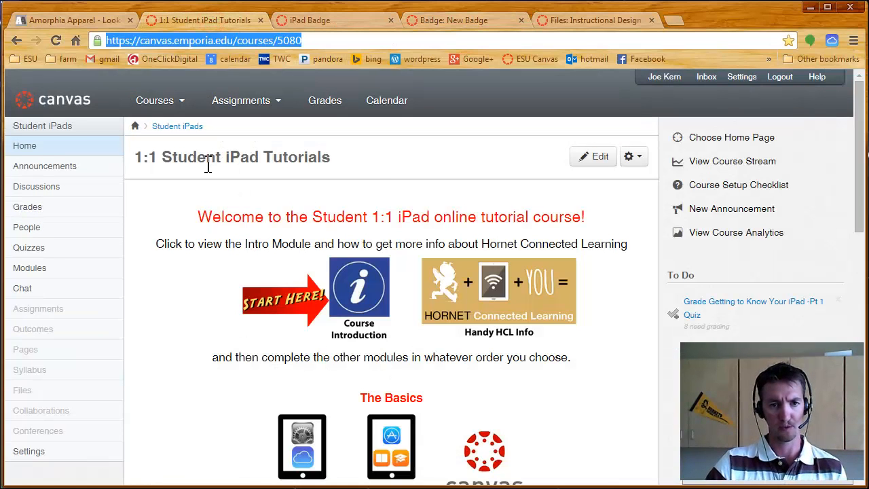
{"action": "left_click", "coordinate": [313, 22]}
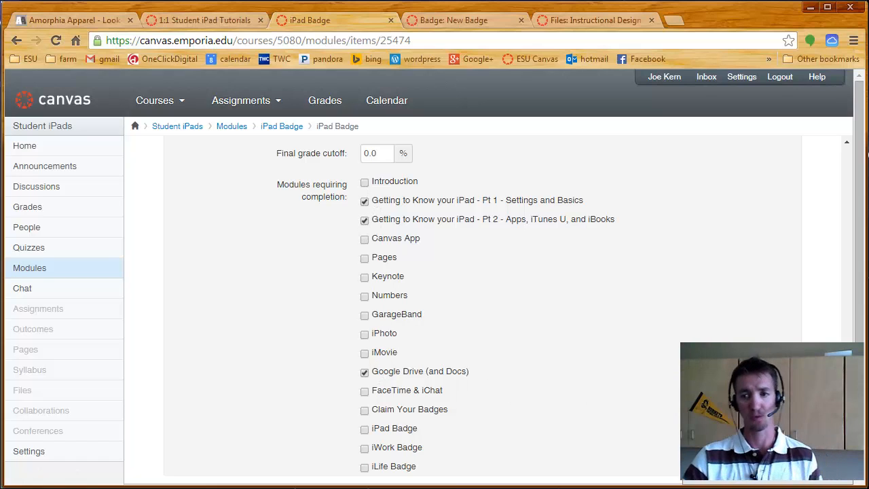
{"action": "scroll", "coordinate": [435, 305], "scroll_direction": "down", "scroll_amount": 1}
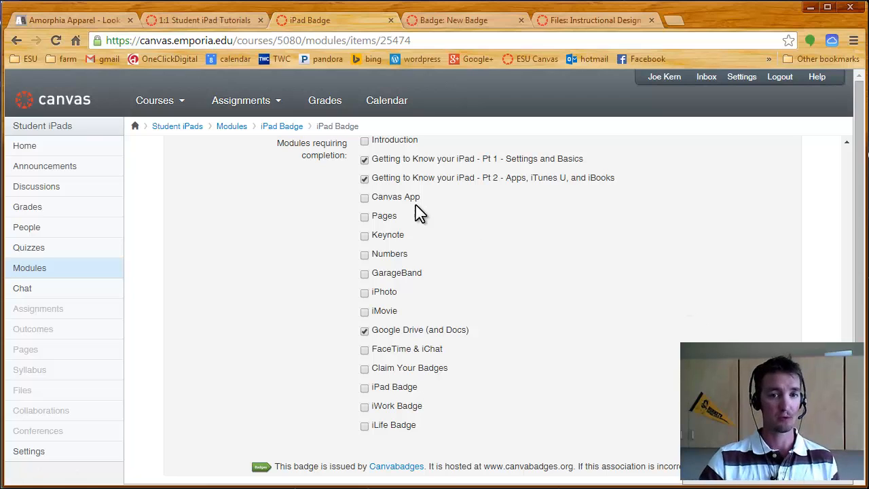
{"action": "scroll", "coordinate": [417, 217], "scroll_direction": "up", "scroll_amount": 1}
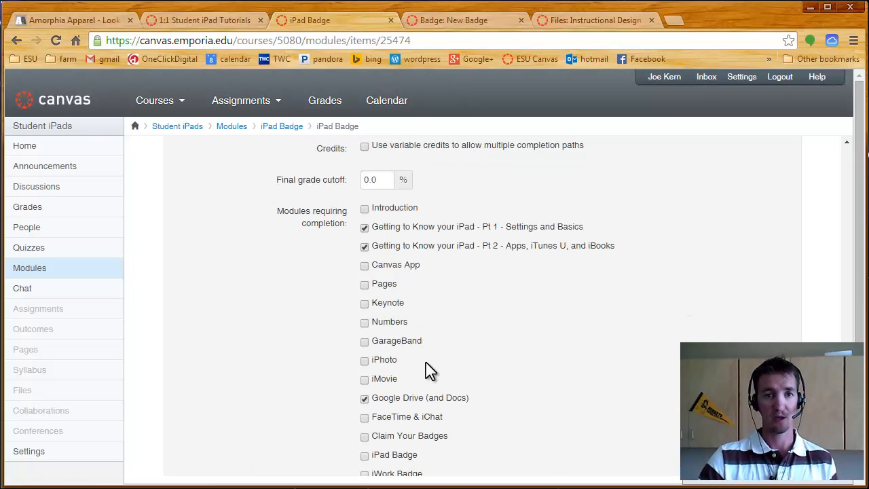
- Open the settings of the module "Getting to Know your iPad - Pt 1 - Settings and Basics" in the 1:1 Student iPad Tutorials course
{"action": "left_click", "coordinate": [202, 21]}
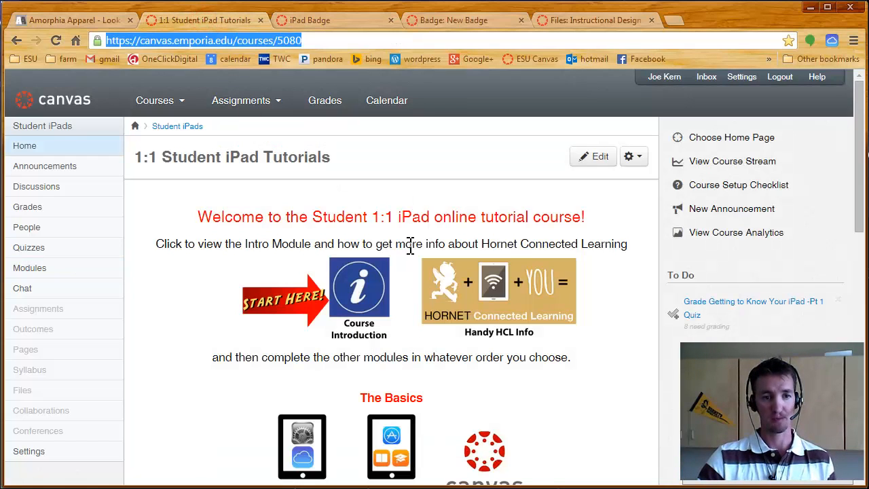
{"action": "left_click", "coordinate": [30, 268]}
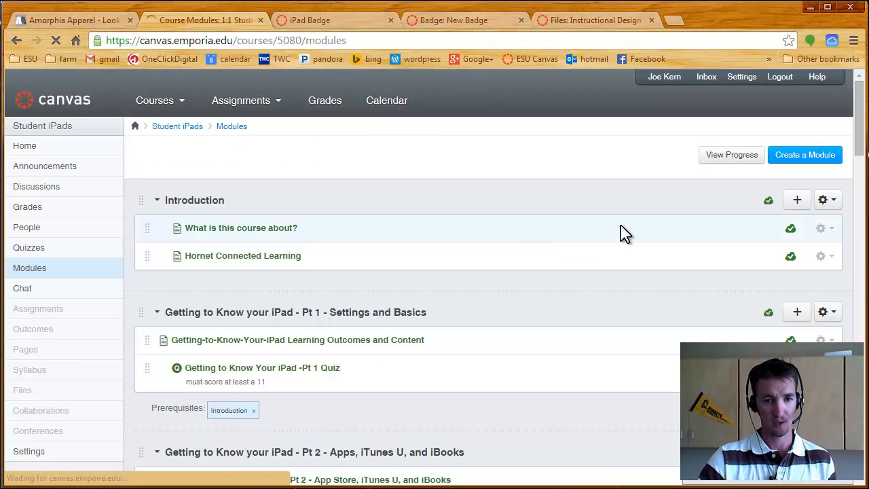
{"action": "scroll", "coordinate": [638, 245], "scroll_direction": "down", "scroll_amount": 1}
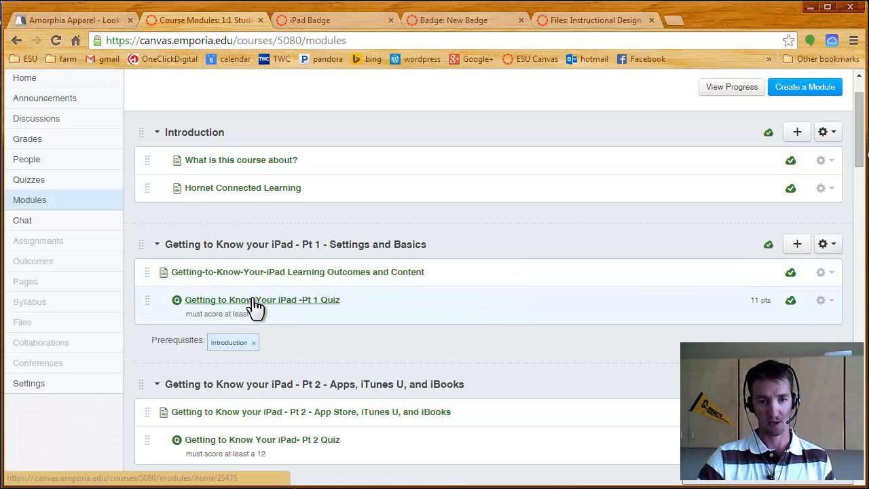
{"action": "left_click", "coordinate": [826, 245]}
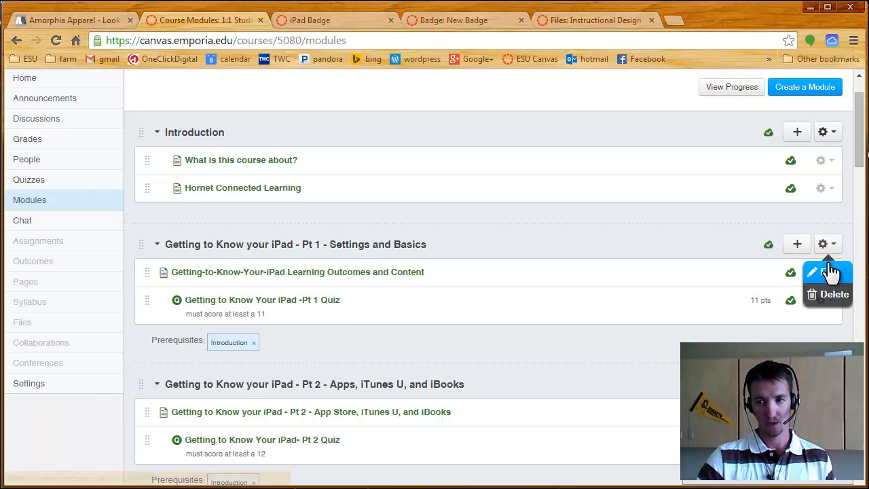
{"action": "left_click", "coordinate": [829, 275]}
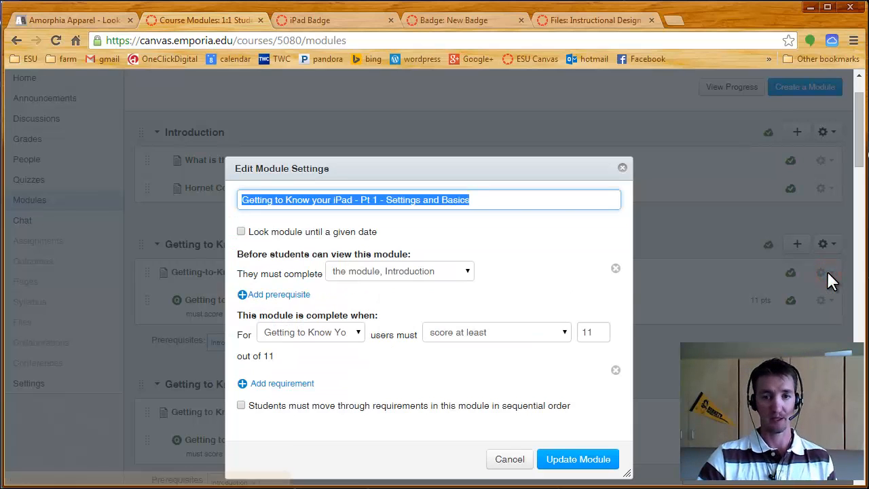
- Check the module's completion rule, keeping the "Getting to Know Your iPad -Pt 1 Quiz" as the required item
{"action": "scroll", "coordinate": [597, 279], "scroll_direction": "down", "scroll_amount": 1}
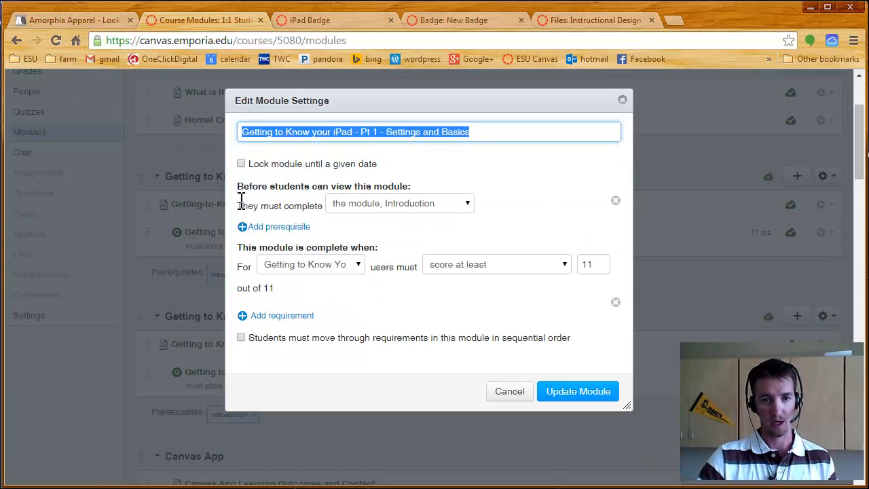
{"action": "left_click_drag", "start_coordinate": [240, 247], "coordinate": [392, 251]}
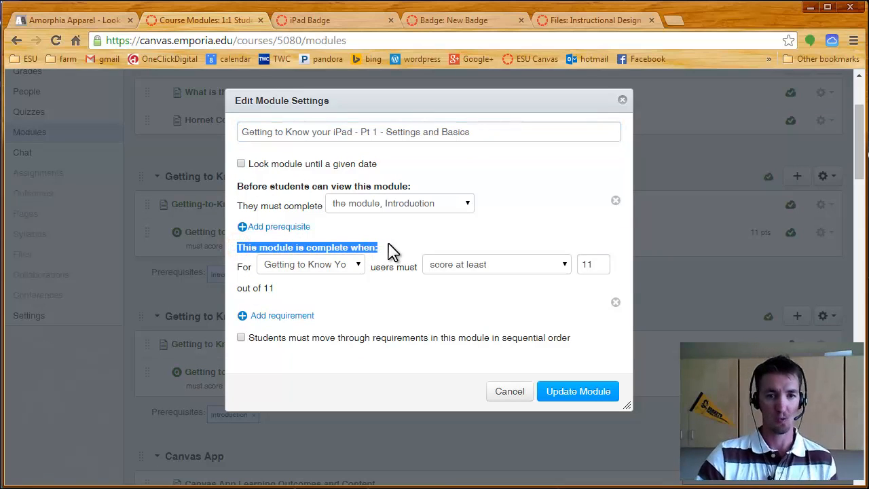
{"action": "left_click", "coordinate": [353, 266]}
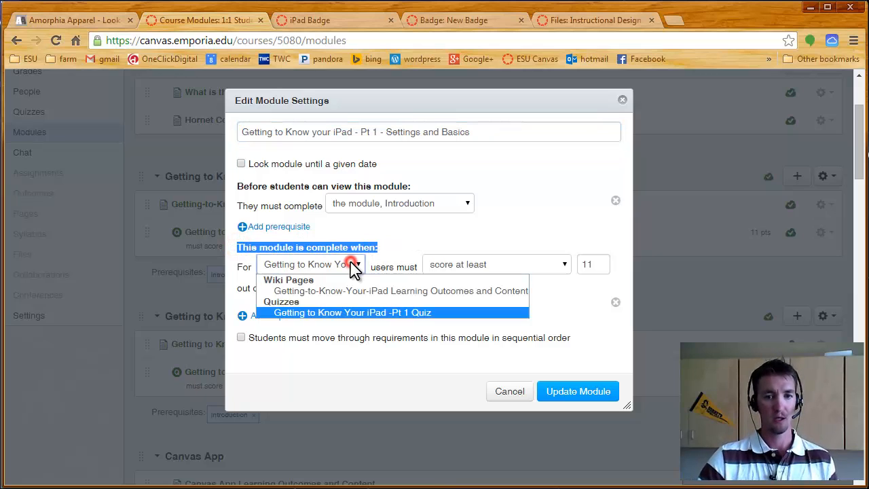
{"action": "left_click", "coordinate": [288, 314]}
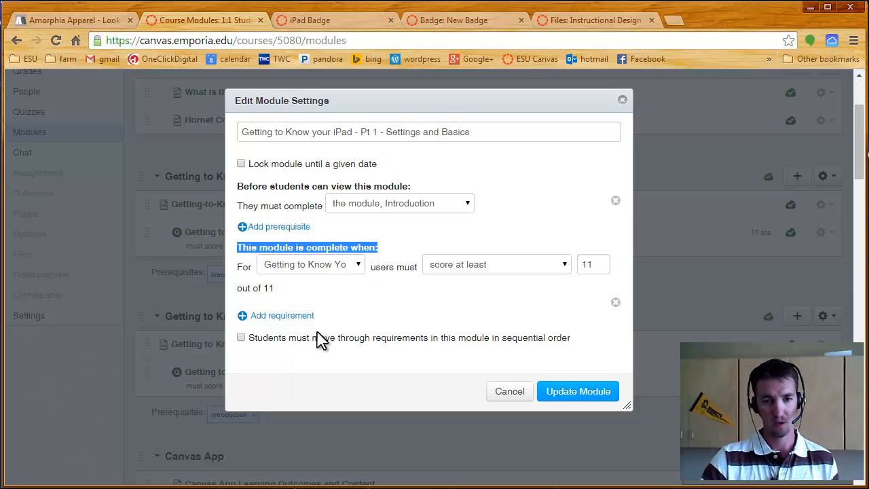
- Try adding a requirement to view the "Getting-to-Know-Your-iPad Learning Outcomes and Content" page, remove it again and update the module
{"action": "left_click", "coordinate": [285, 315]}
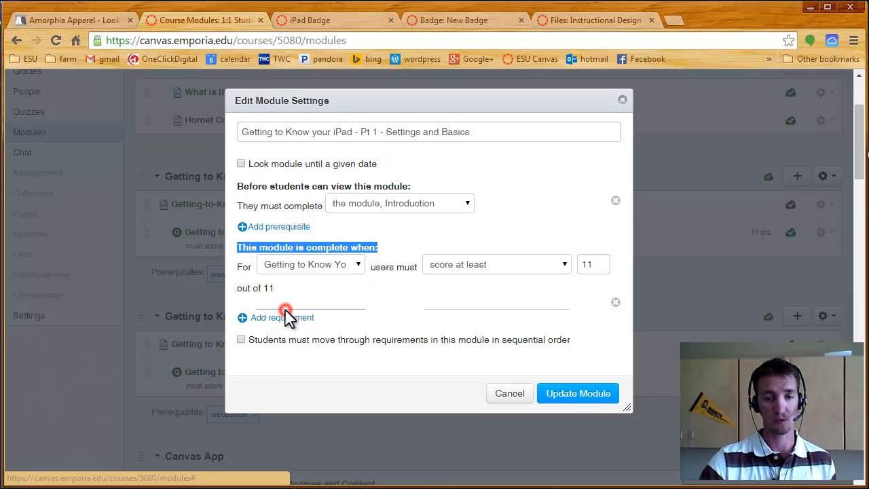
{"action": "left_click", "coordinate": [341, 319]}
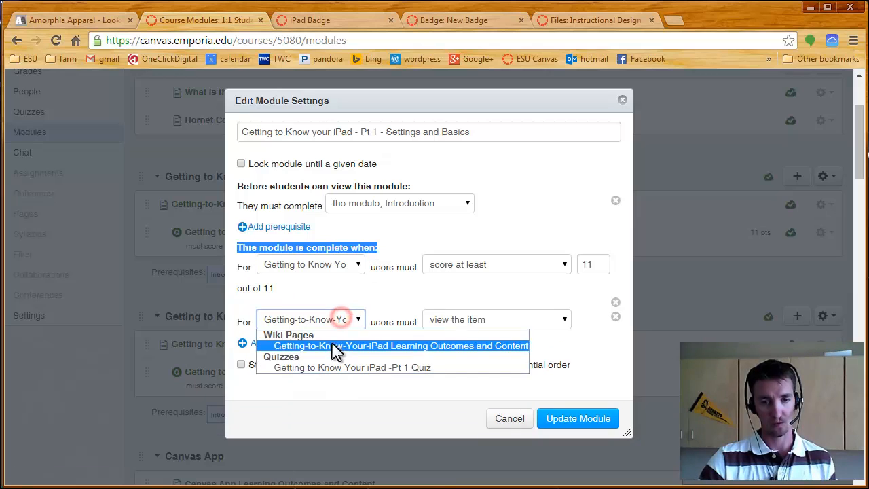
{"action": "left_click", "coordinate": [333, 344]}
{"action": "left_click", "coordinate": [560, 322]}
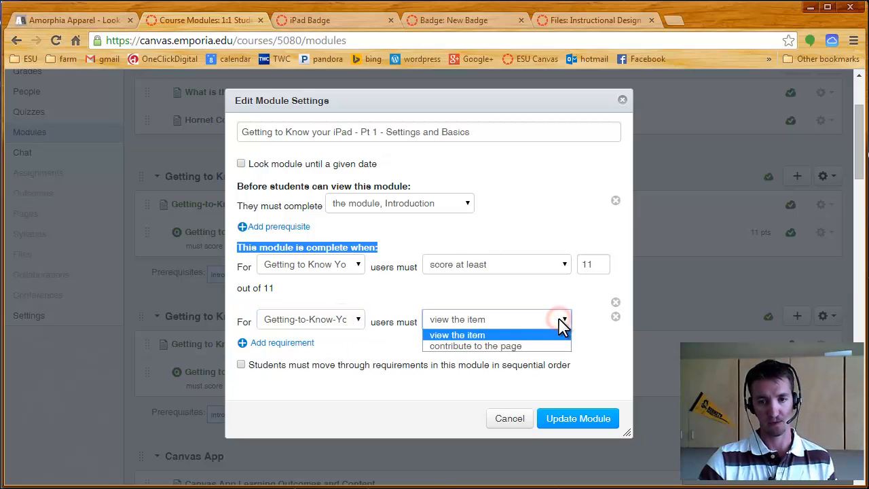
{"action": "left_click", "coordinate": [456, 337]}
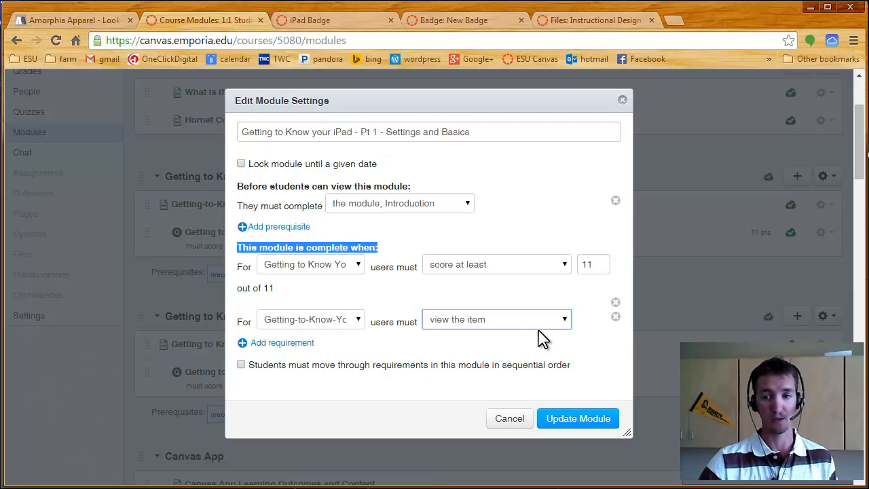
{"action": "left_click", "coordinate": [616, 317]}
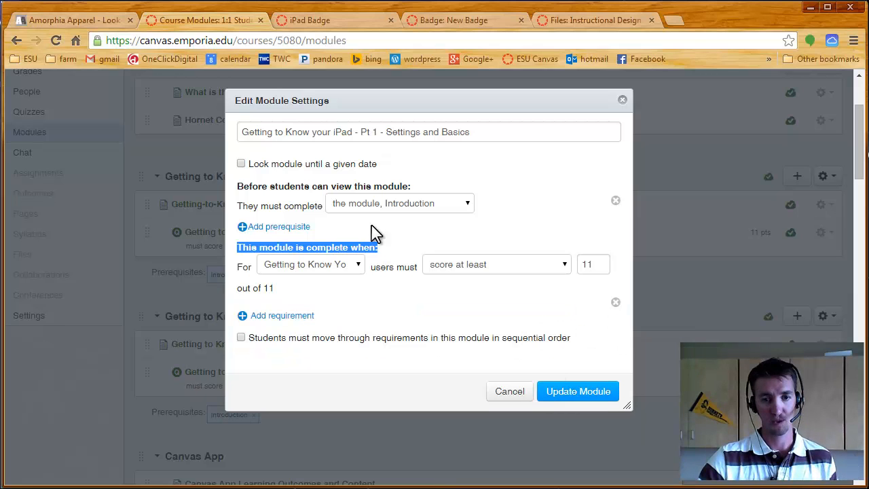
{"action": "left_click", "coordinate": [563, 395]}
- Compare the iPad Badge's required modules with the completion requirement in the "Getting to Know your iPad - Pt 2" module's settings
{"action": "left_click", "coordinate": [327, 20]}
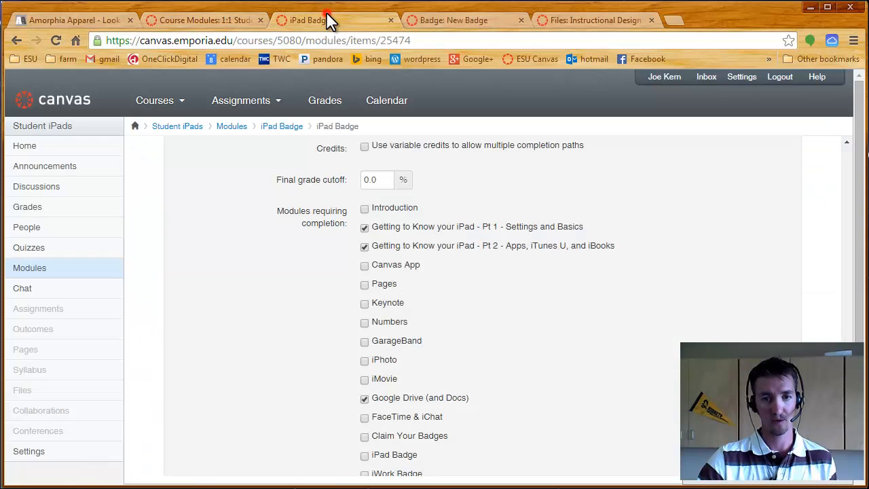
{"action": "left_click", "coordinate": [364, 246]}
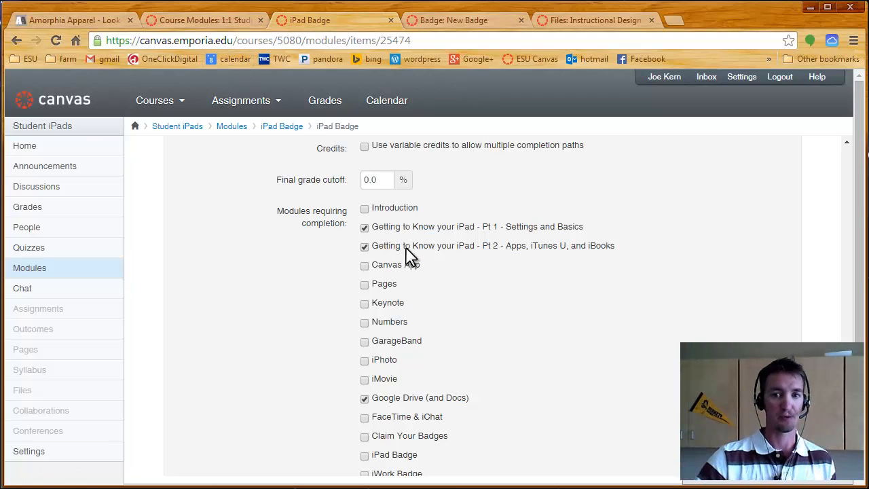
{"action": "left_click", "coordinate": [231, 22]}
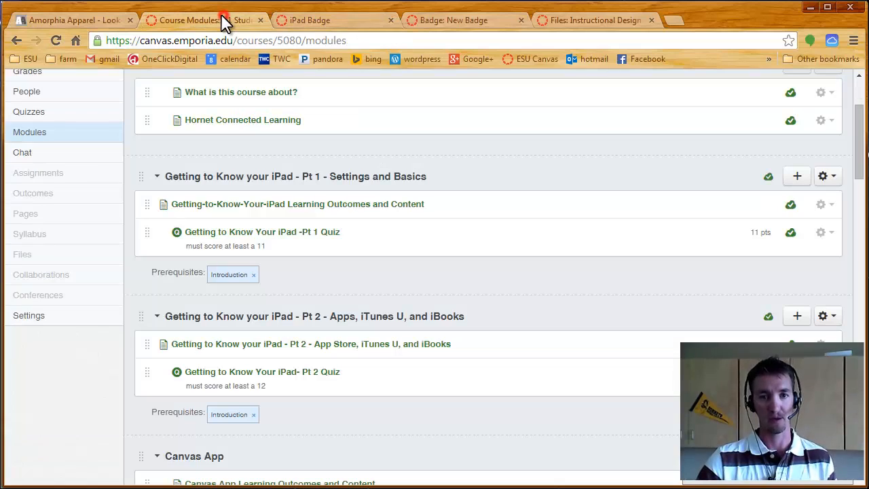
{"action": "left_click", "coordinate": [823, 317]}
{"action": "left_click", "coordinate": [825, 340]}
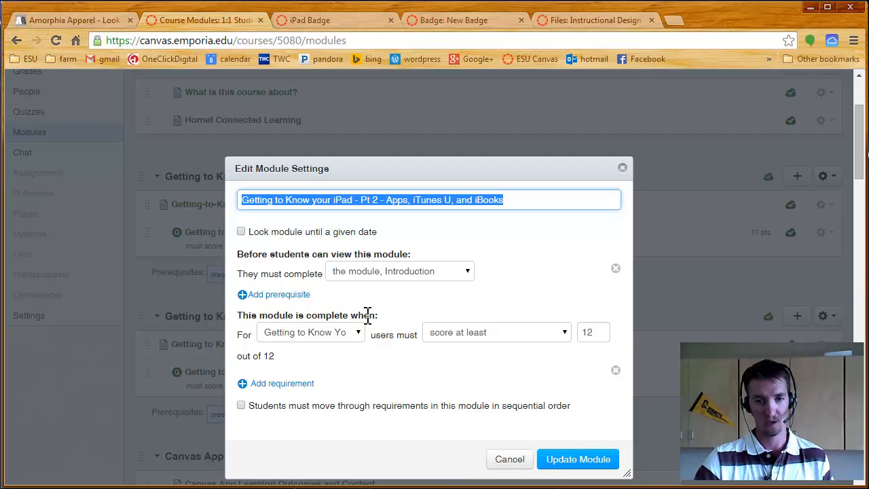
{"action": "left_click", "coordinate": [342, 340]}
{"action": "left_click", "coordinate": [332, 380]}
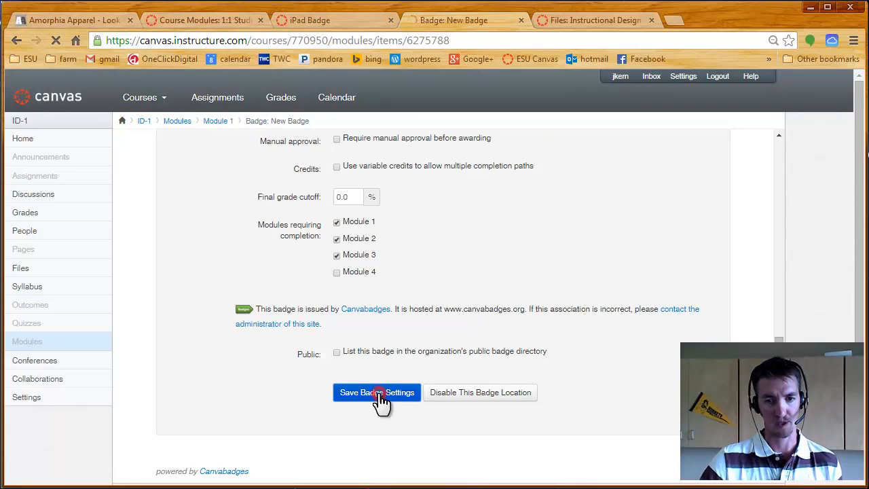
- Save the New Badge settings with Modules 1, 2 and 3 as the modules requiring completion
{"action": "left_click", "coordinate": [380, 397]}
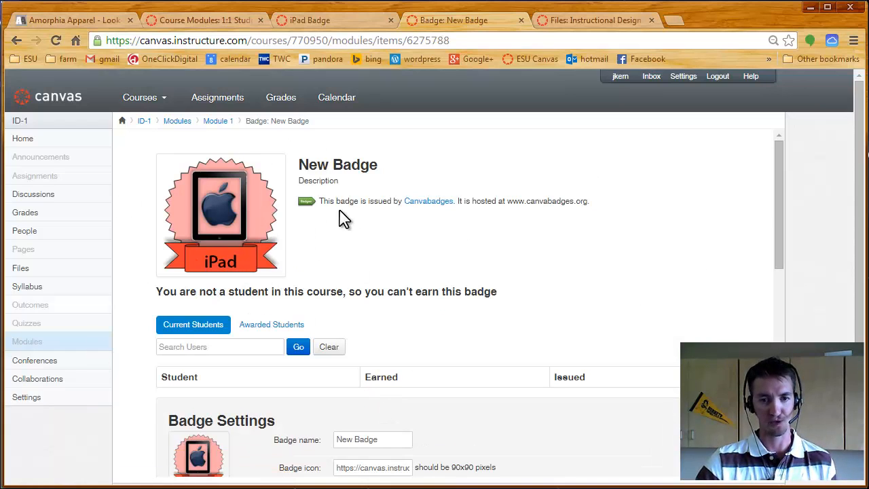
- Return to the existing iPad Badge page and show the list of students already awarded the badge
{"action": "left_click", "coordinate": [310, 22]}
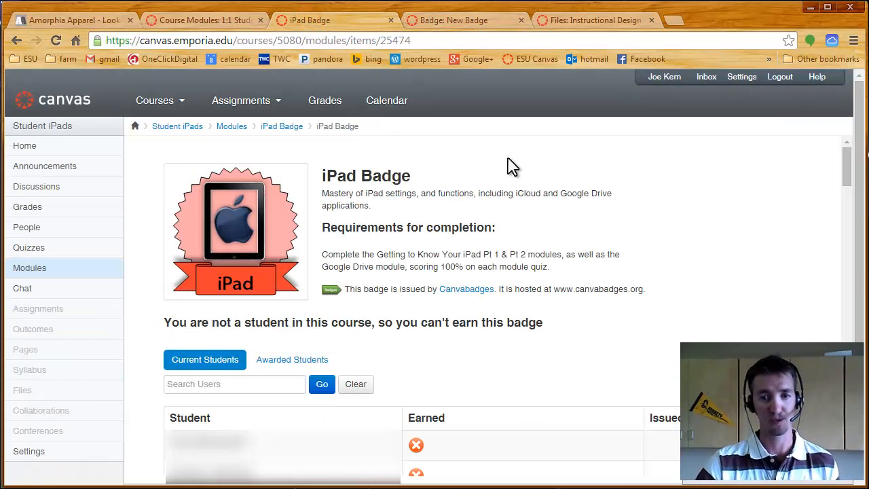
{"action": "scroll", "coordinate": [848, 175], "scroll_direction": "down", "scroll_amount": 3}
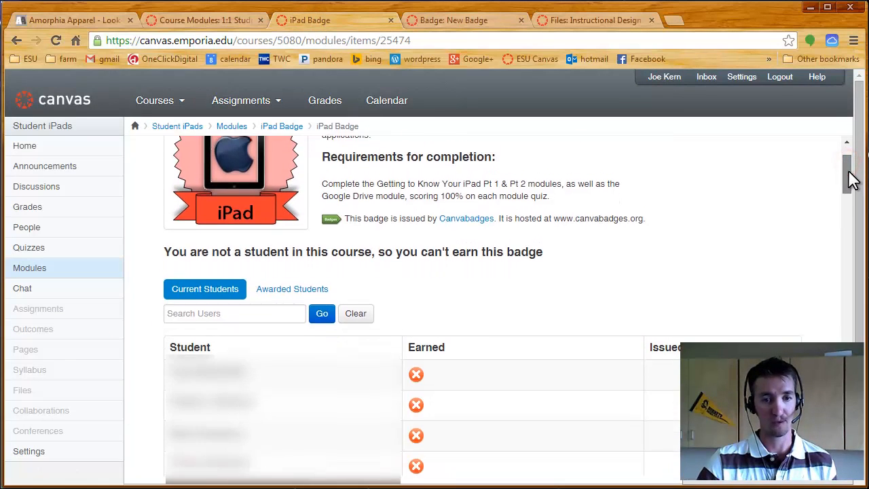
{"action": "left_click", "coordinate": [283, 204]}
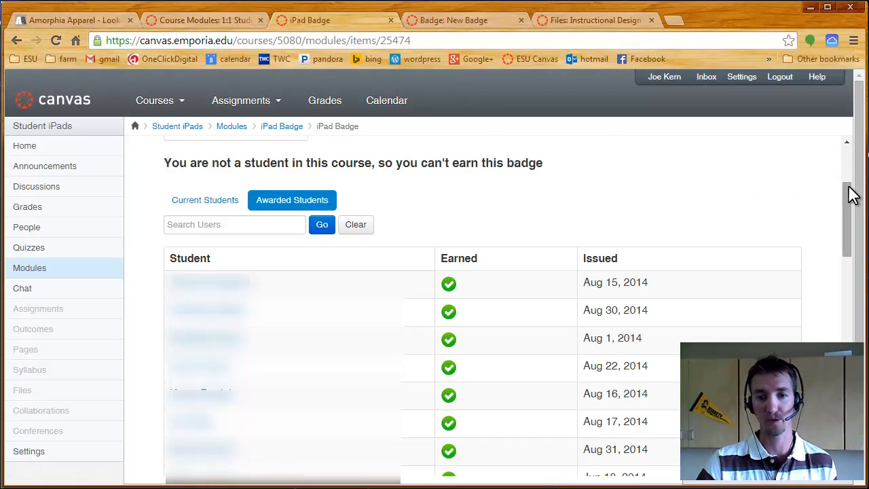
- Review the iPad Badge's settings, including the modules requiring completion and the manual approval and evidence options
{"action": "left_click_drag", "start_coordinate": [849, 187], "coordinate": [845, 360]}
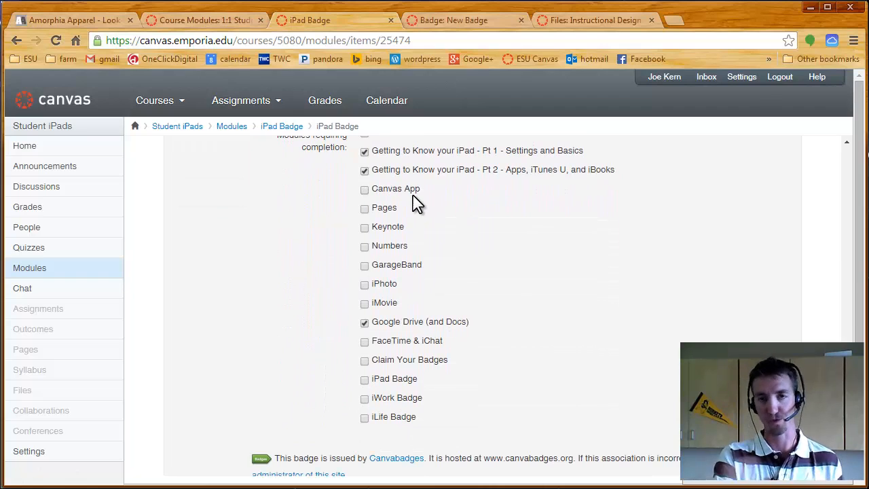
{"action": "scroll", "coordinate": [461, 305], "scroll_direction": "up", "scroll_amount": 4}
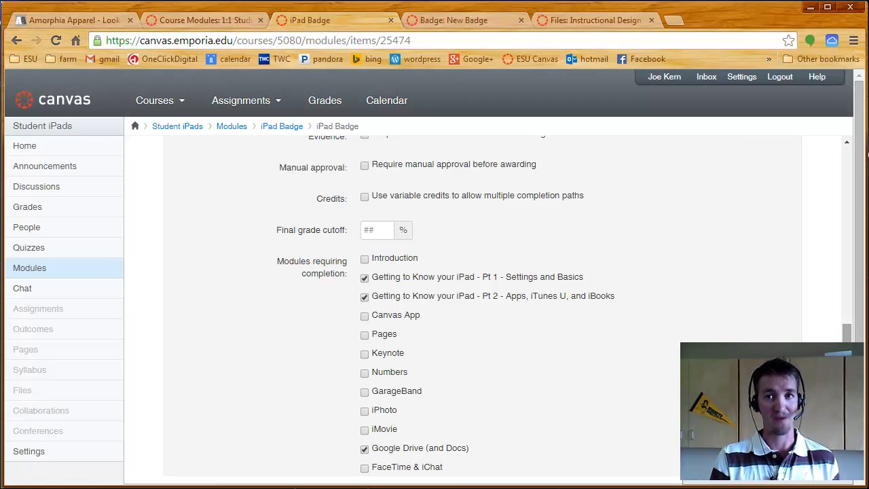
{"action": "scroll", "coordinate": [847, 305], "scroll_direction": "up", "scroll_amount": 8}
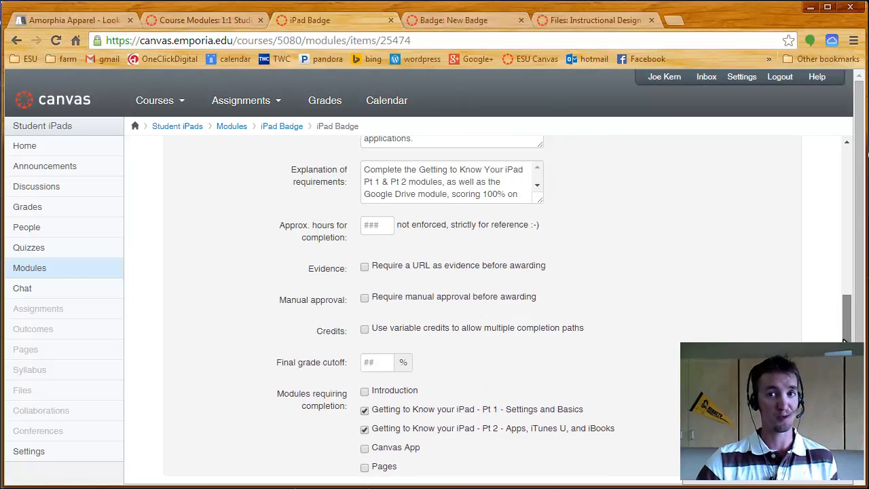
{"action": "scroll", "coordinate": [847, 305], "scroll_direction": "up", "scroll_amount": 3}
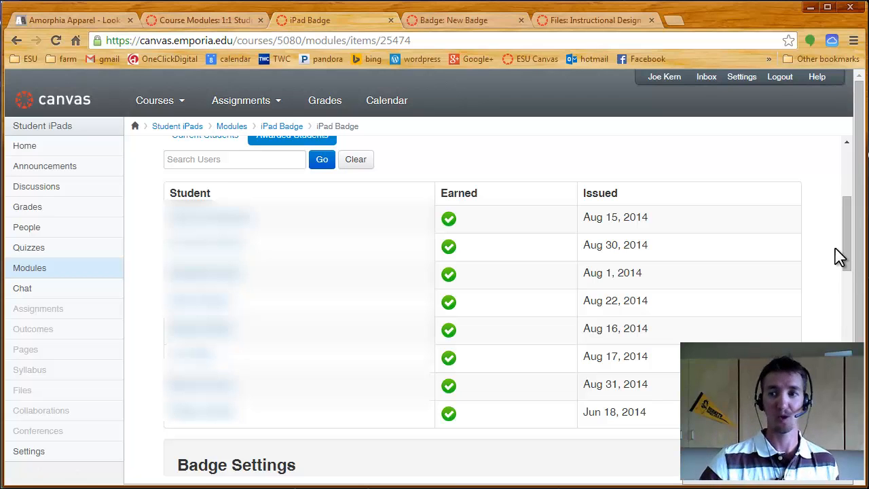
- Check the awarded students' list, switch to current students and reveal the manual award option for the first student without the badge
{"action": "left_click_drag", "start_coordinate": [849, 244], "coordinate": [851, 219]}
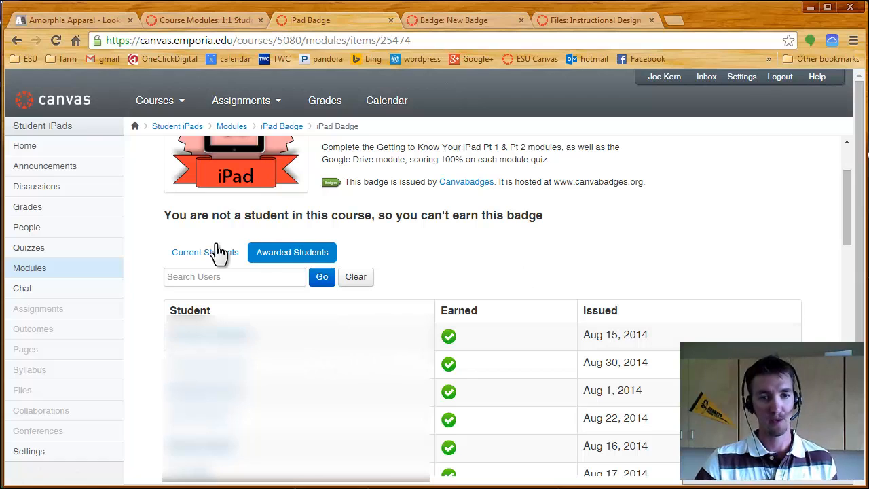
{"action": "scroll", "coordinate": [591, 320], "scroll_direction": "down", "scroll_amount": 1}
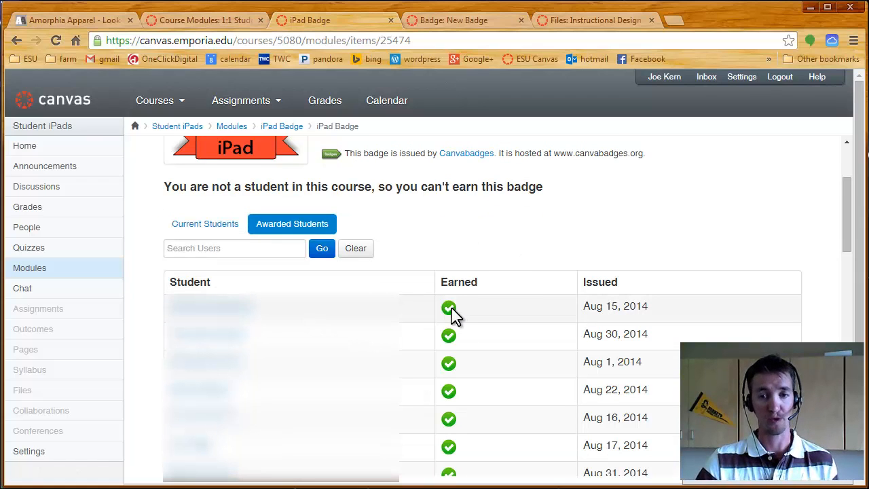
{"action": "left_click", "coordinate": [185, 225]}
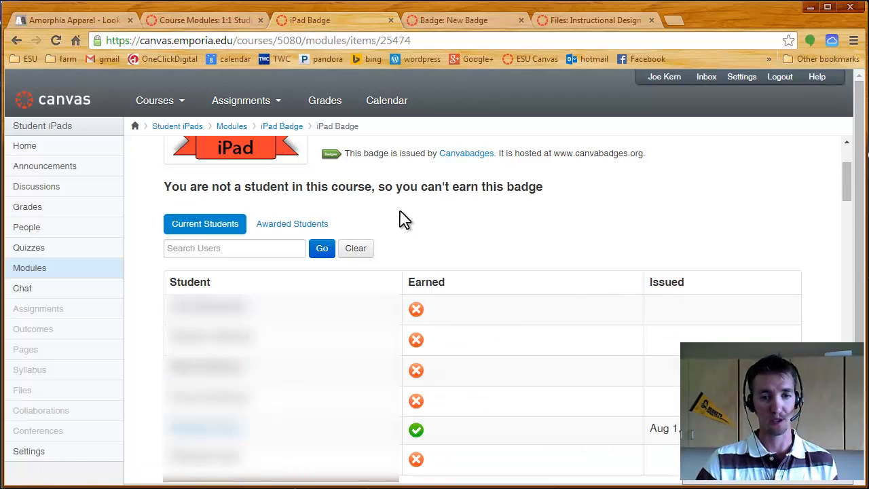
{"action": "left_click", "coordinate": [417, 311]}
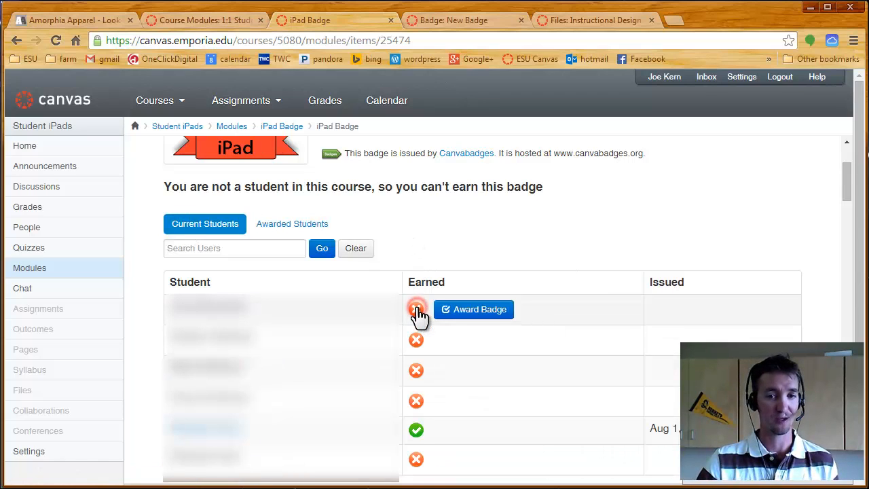